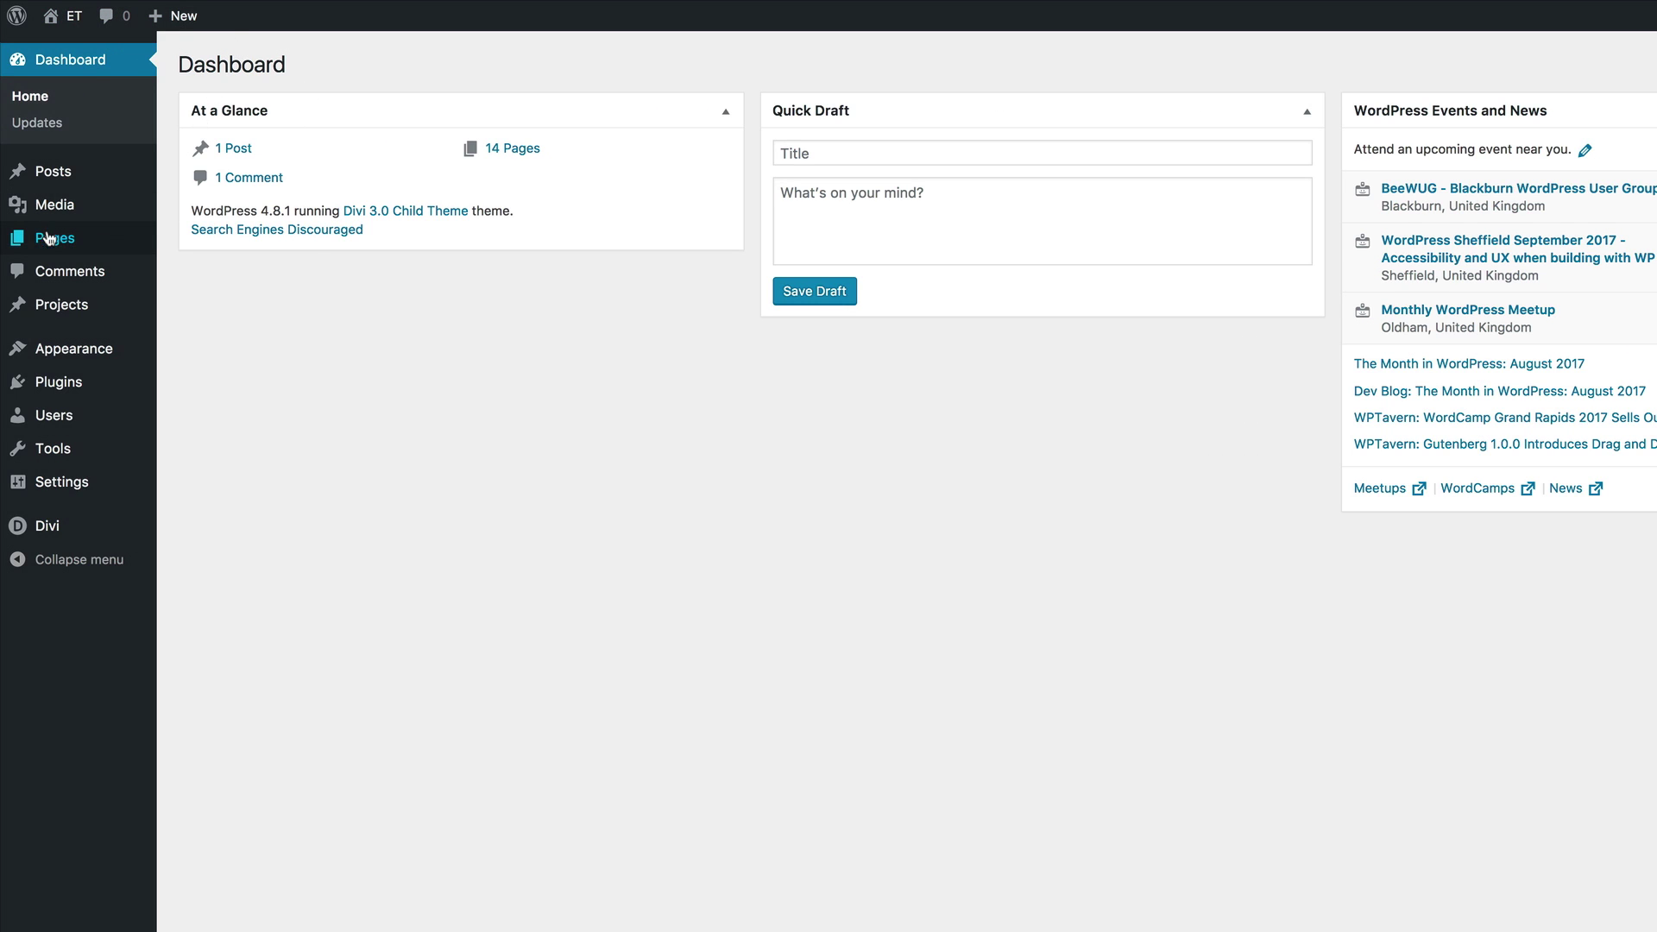
Create a new page titled 'email optin' and open it in the Divi Visual Builder.
{"action": "mouse_move", "coordinate": [52, 238]}
{"action": "left_click", "coordinate": [215, 271]}
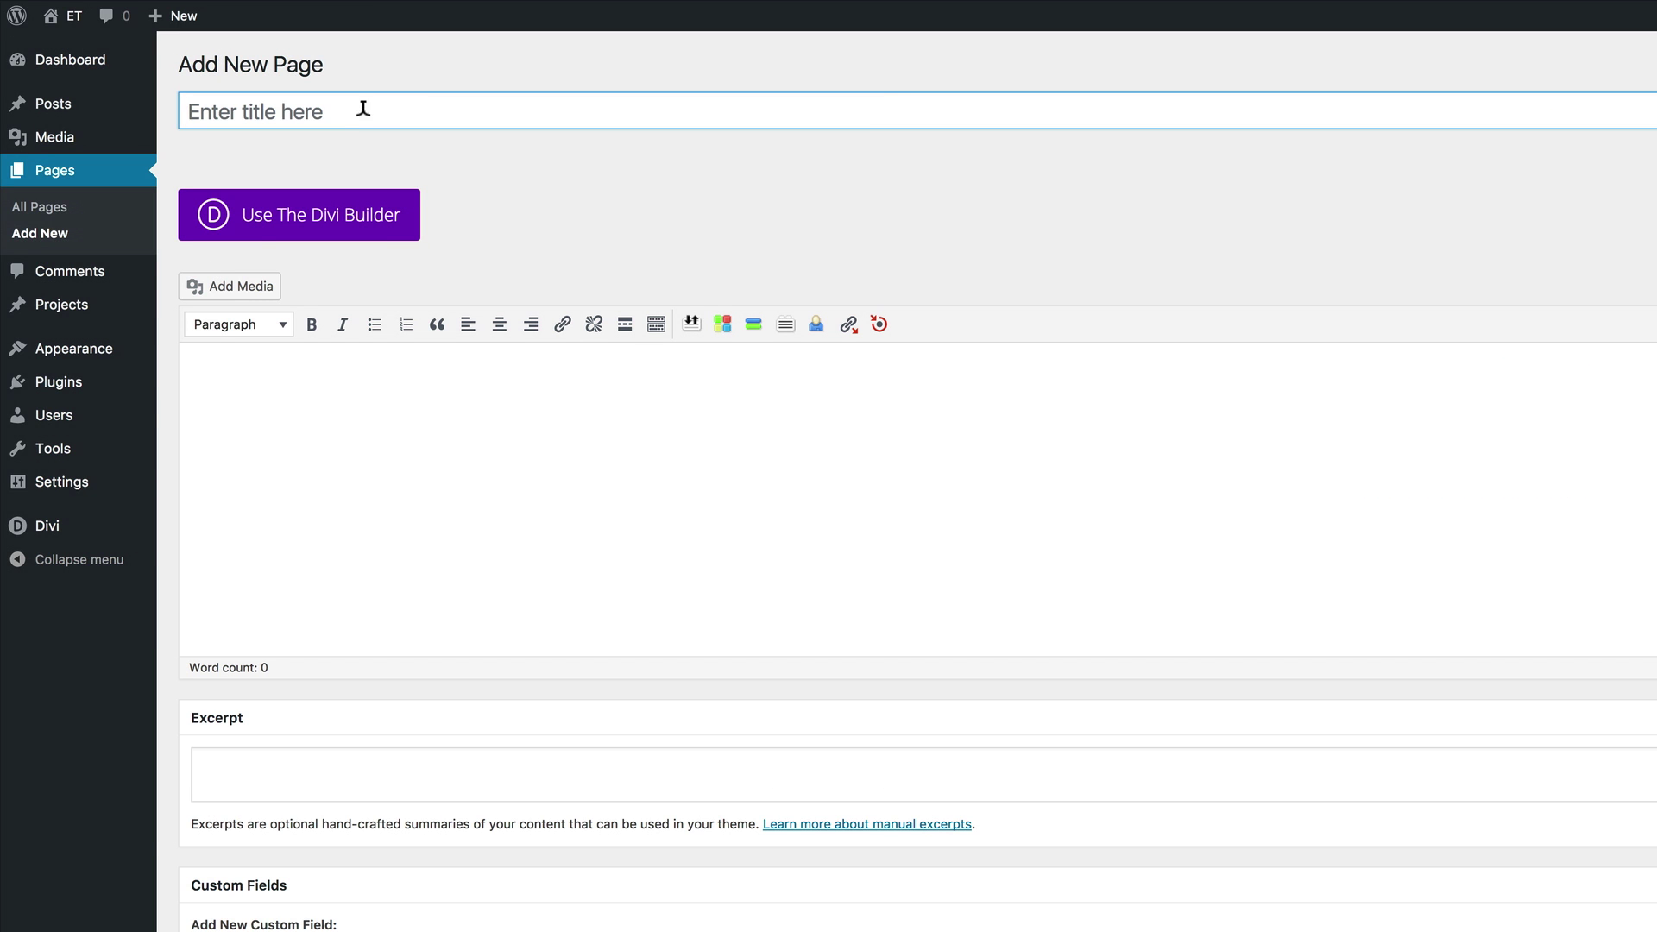
{"action": "type", "text": "email "}
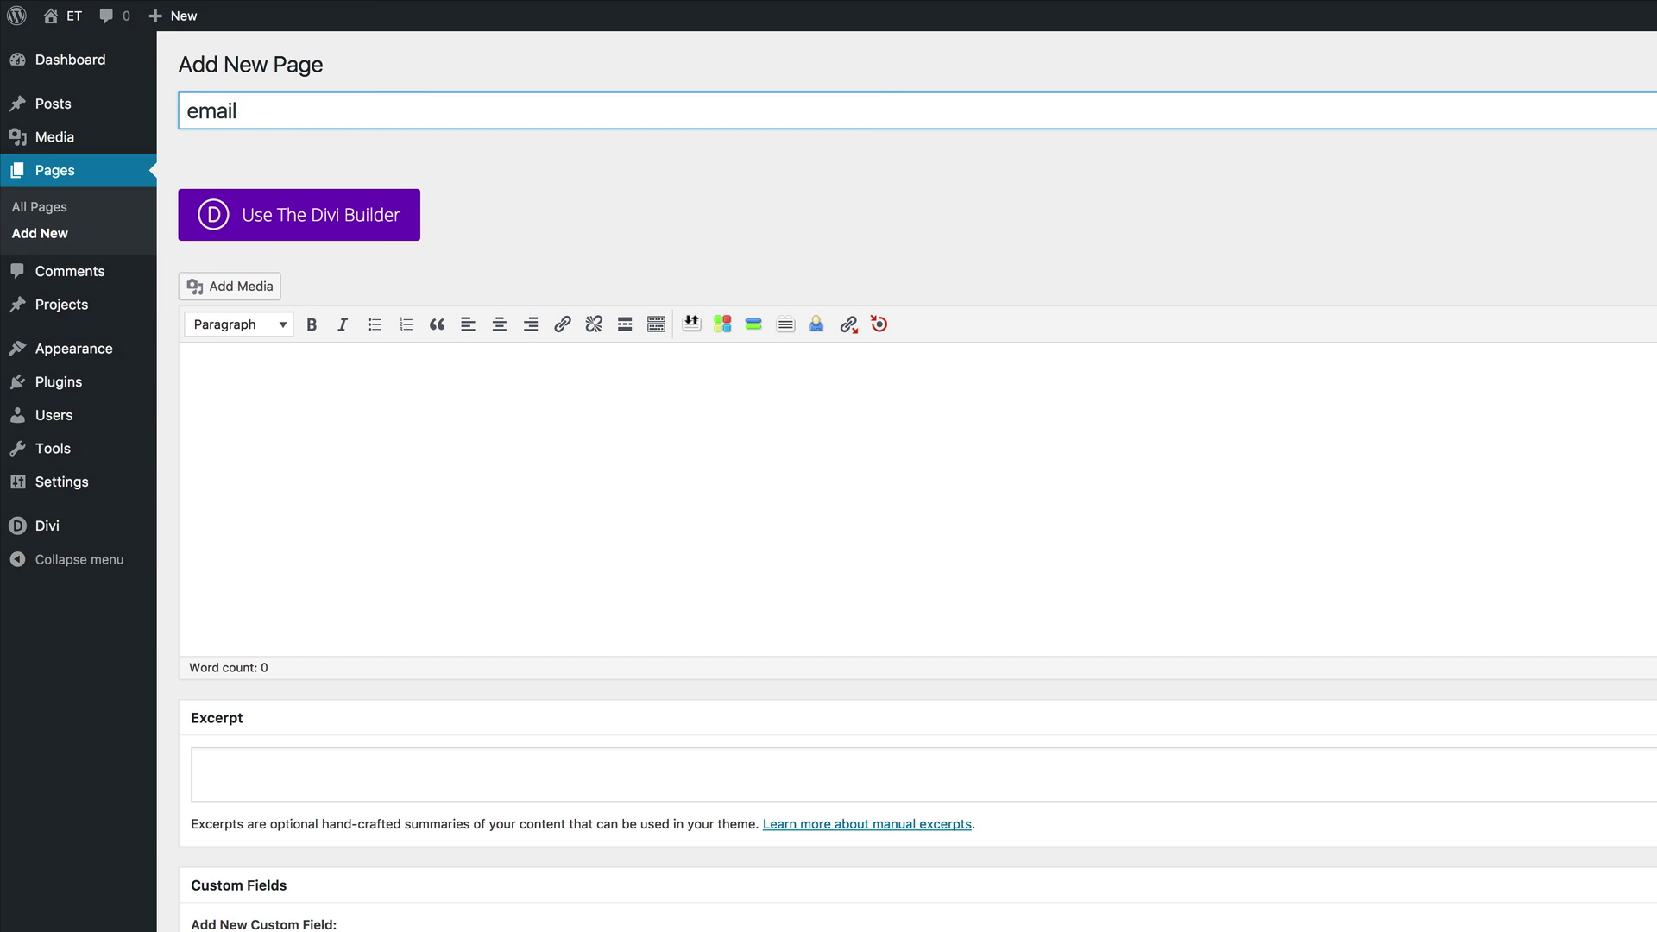
{"action": "type", "text": "optin"}
{"action": "left_click", "coordinate": [294, 227]}
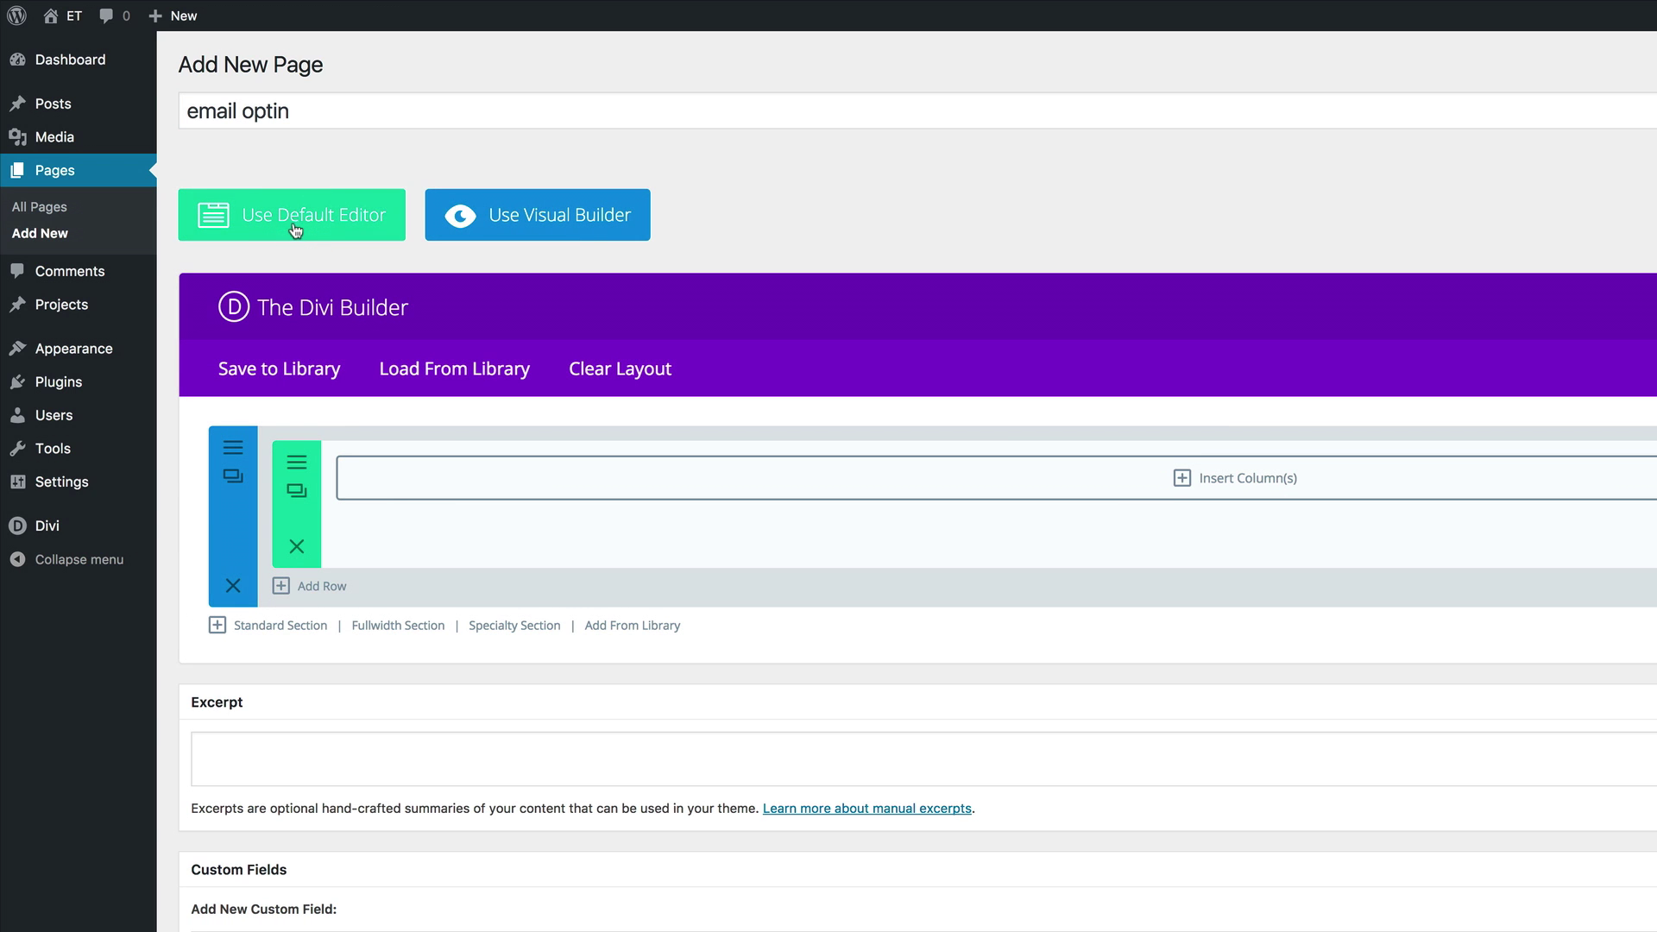
{"action": "left_click", "coordinate": [577, 216]}
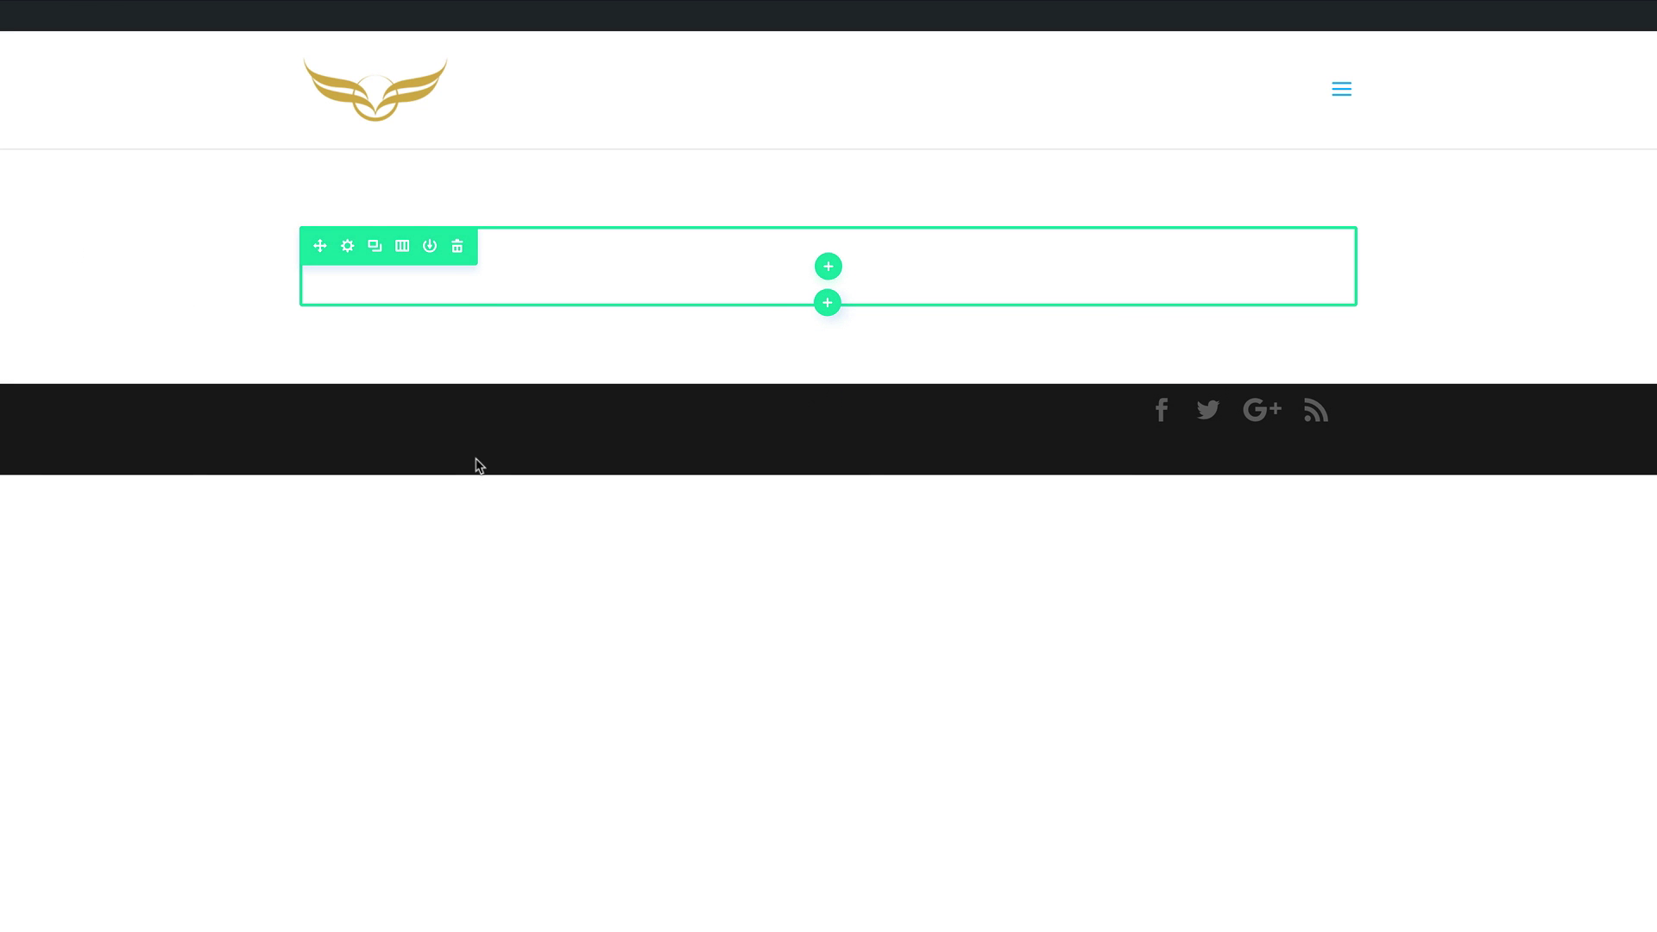
Give the row a single full-width column and insert an Email Optin module into it.
{"action": "left_click", "coordinate": [828, 269]}
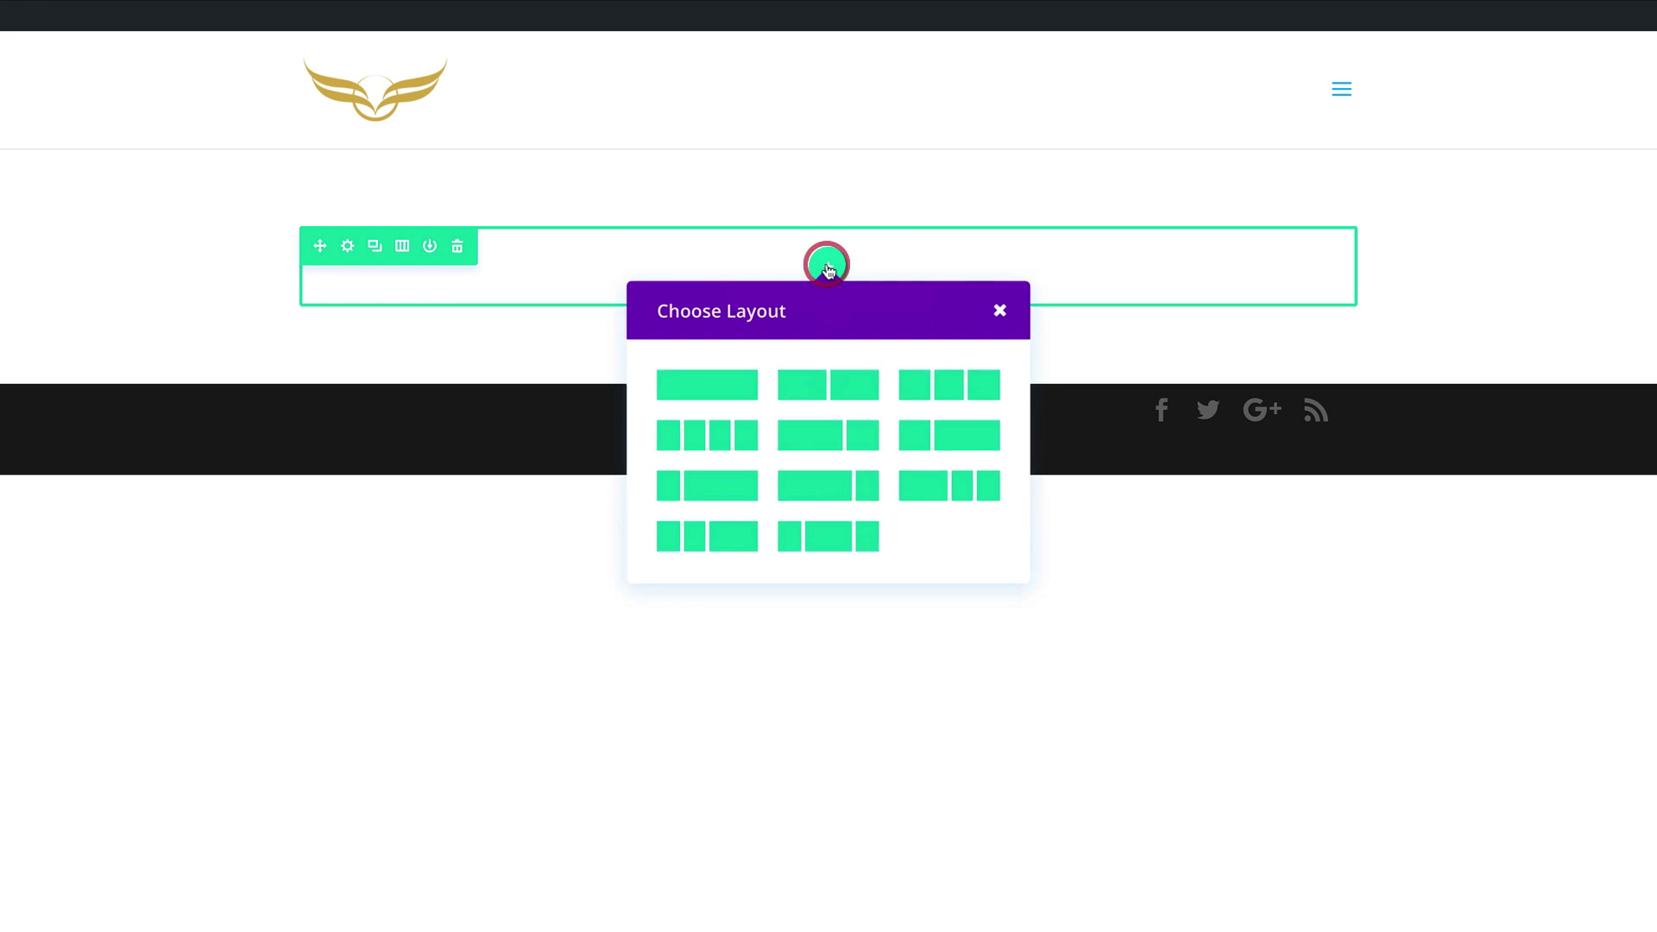
{"action": "left_click", "coordinate": [731, 385]}
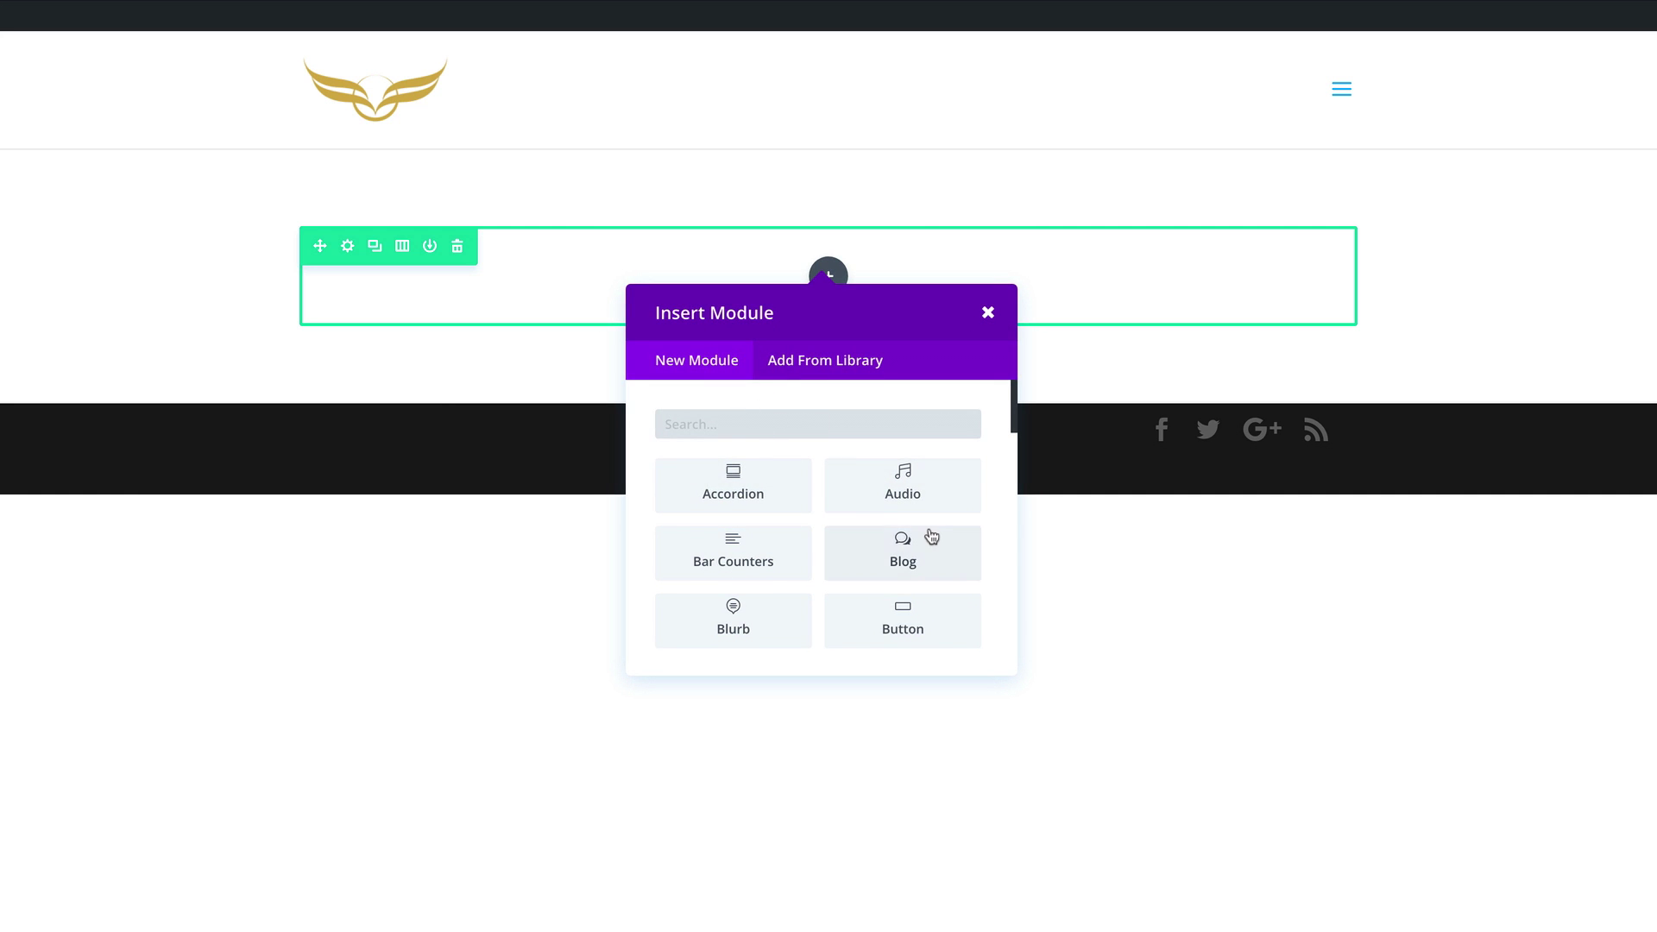
{"action": "scroll", "coordinate": [932, 536], "scroll_direction": "down", "scroll_amount": 4}
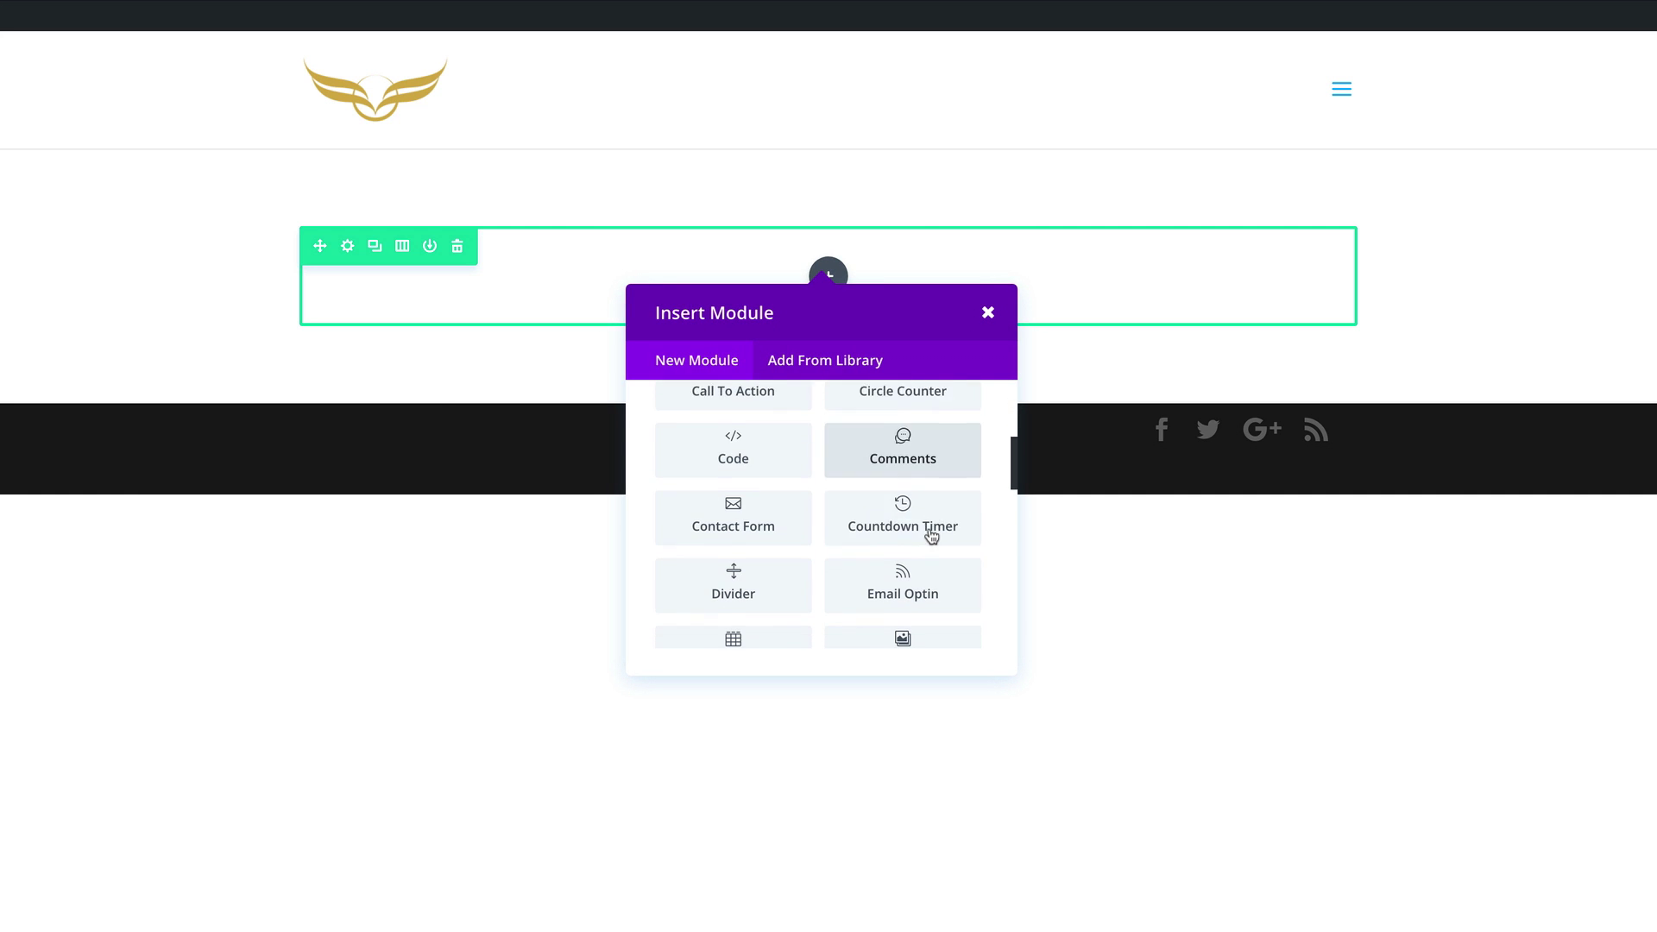
{"action": "left_click", "coordinate": [907, 562]}
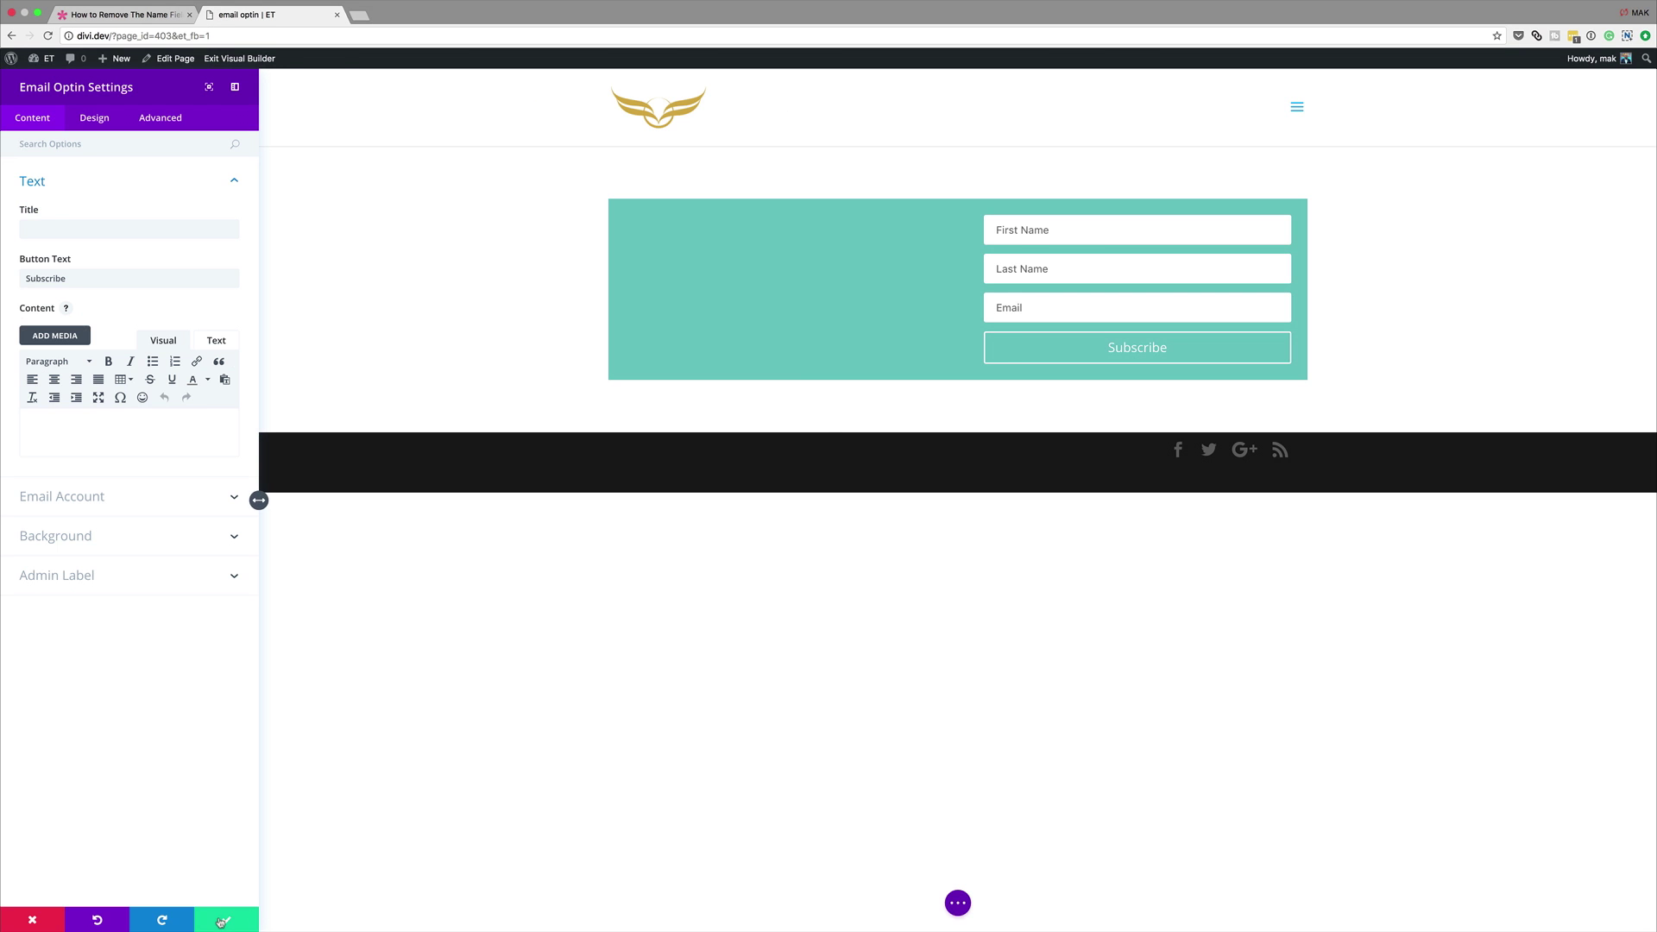
Save the opt-in module, then add nth-child(2) and nth-child(3) display:none rules to the page's Custom CSS.
{"action": "left_click", "coordinate": [221, 917]}
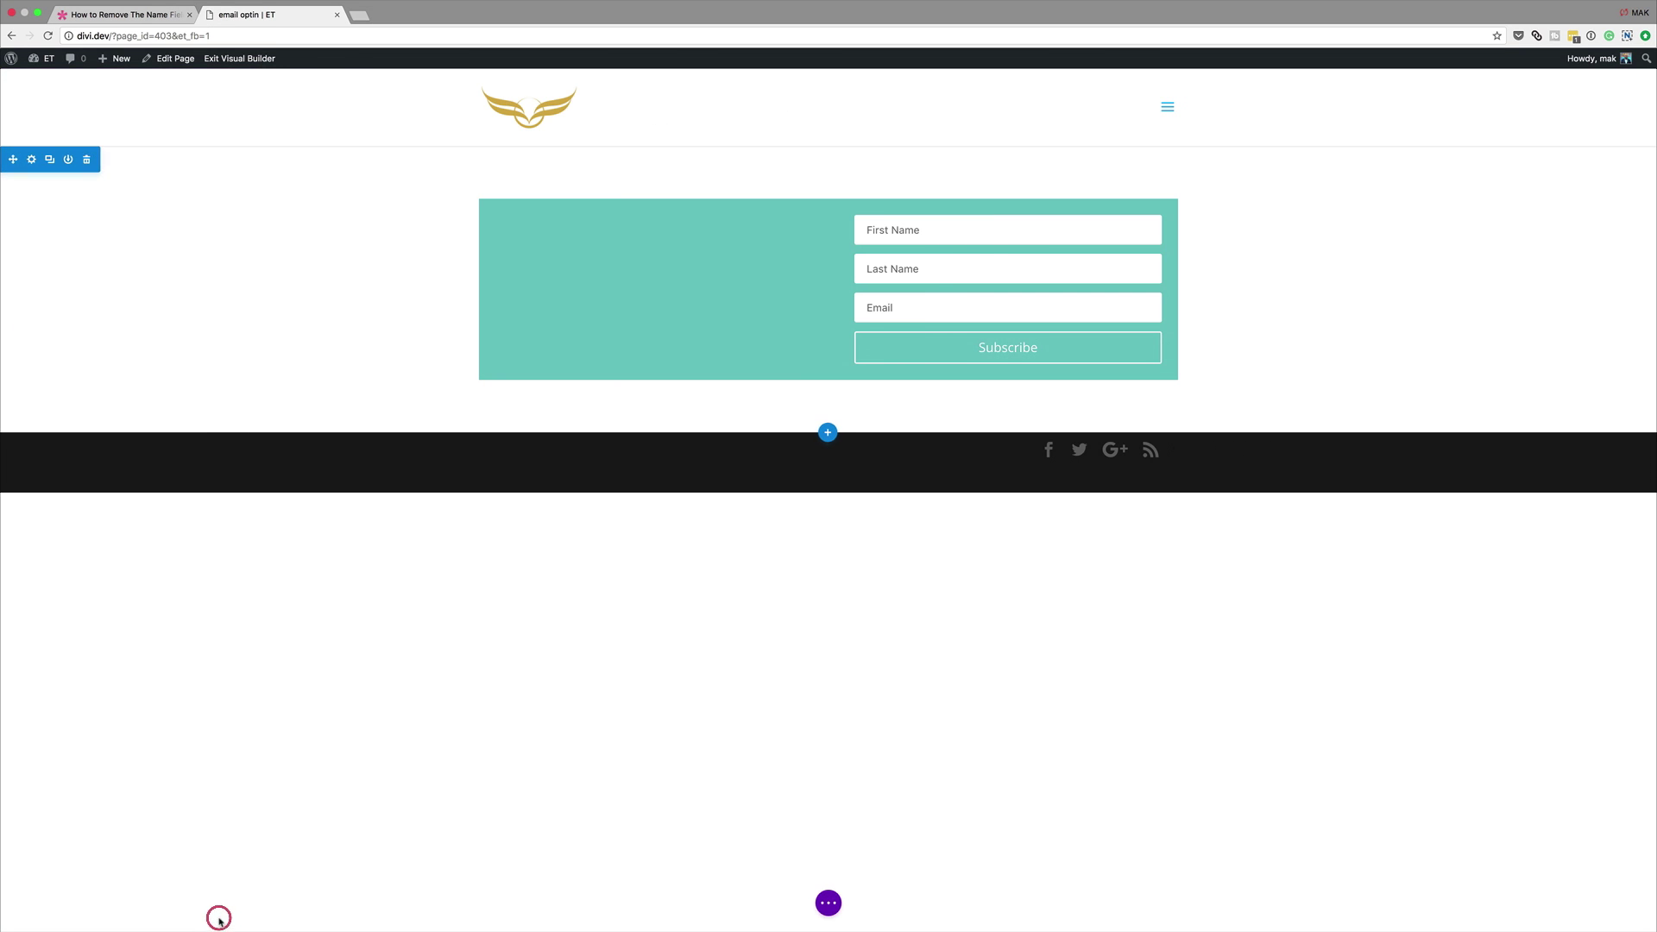
{"action": "left_click", "coordinate": [827, 904]}
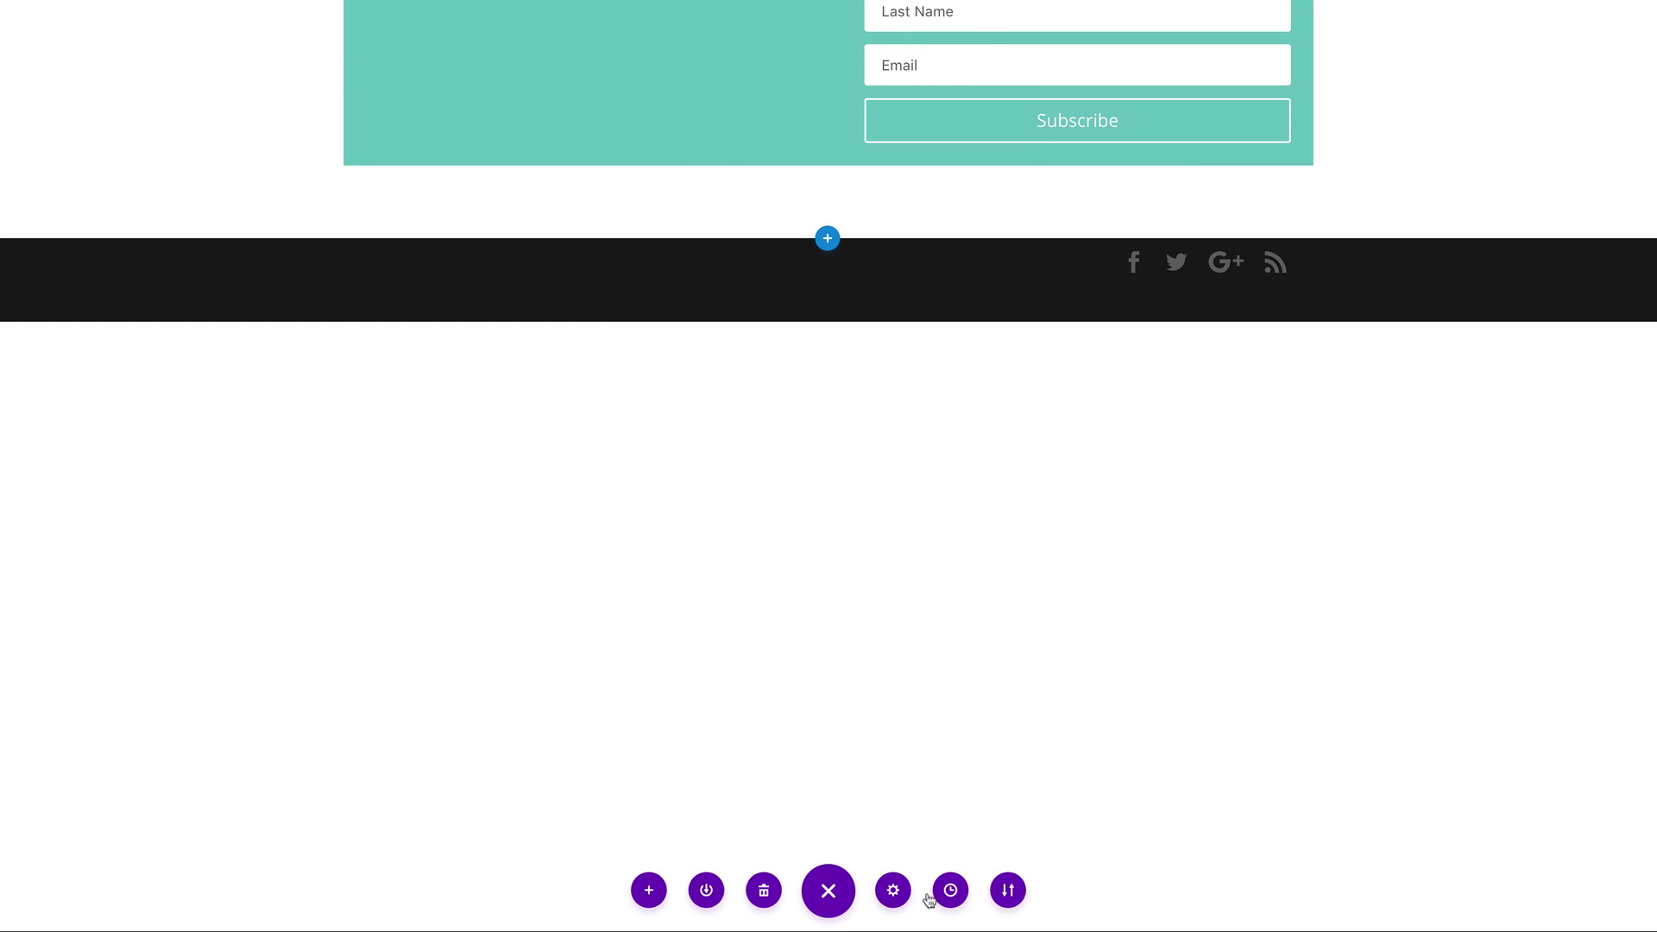
{"action": "left_click", "coordinate": [893, 891]}
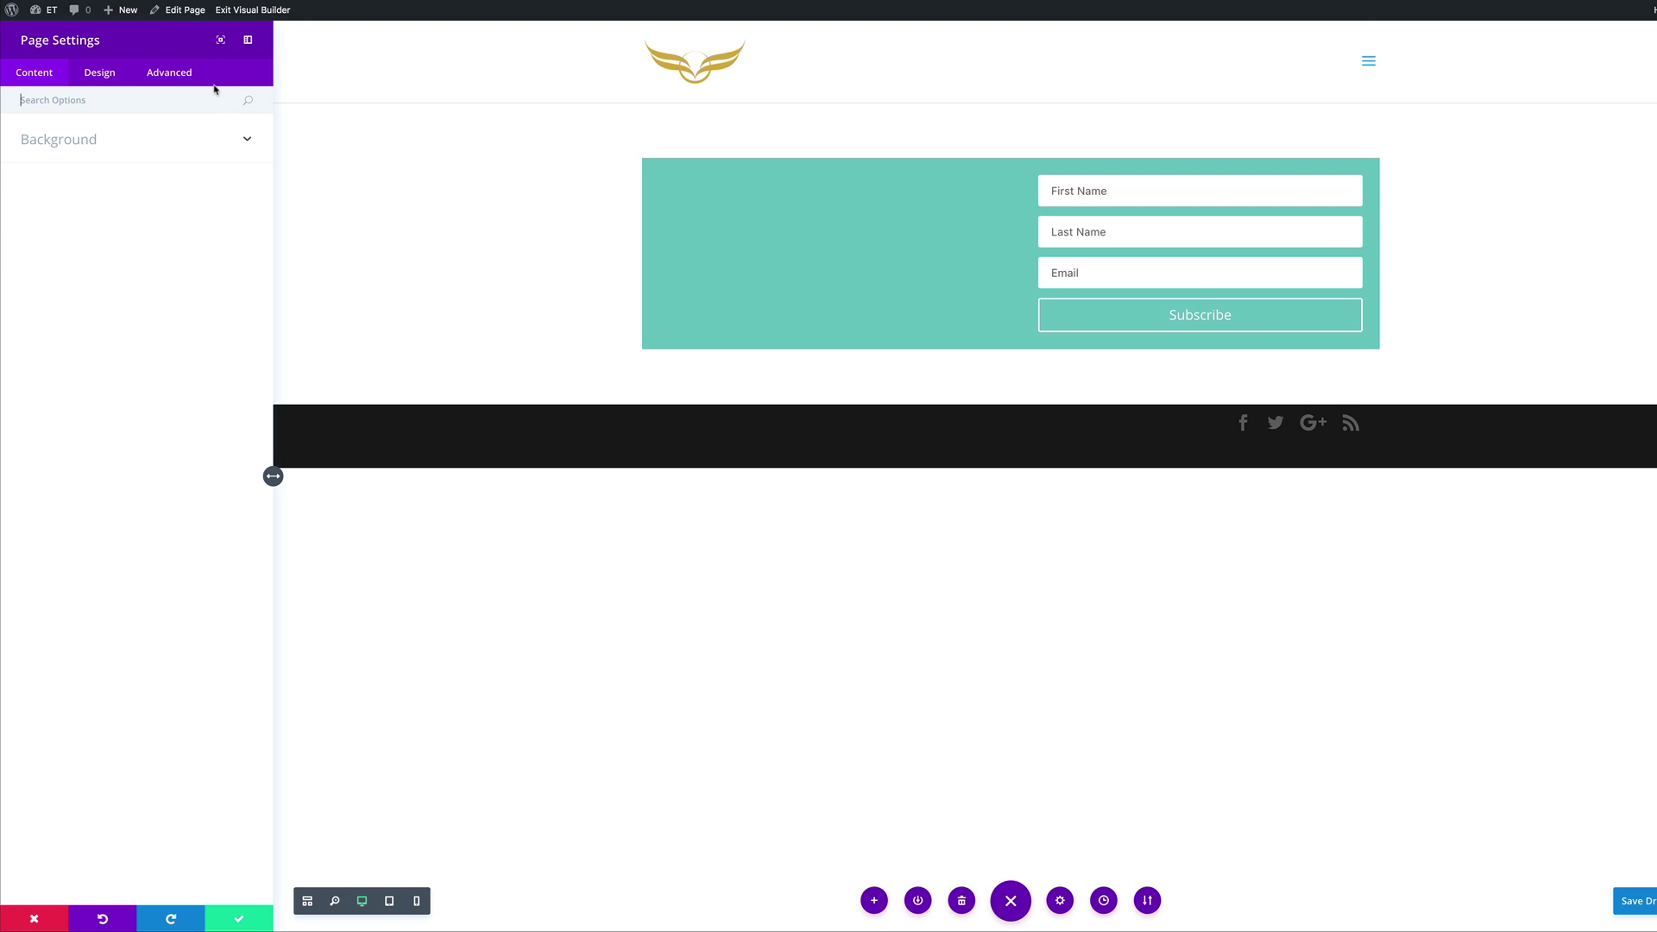
{"action": "left_click", "coordinate": [170, 73]}
{"action": "left_click", "coordinate": [84, 139]}
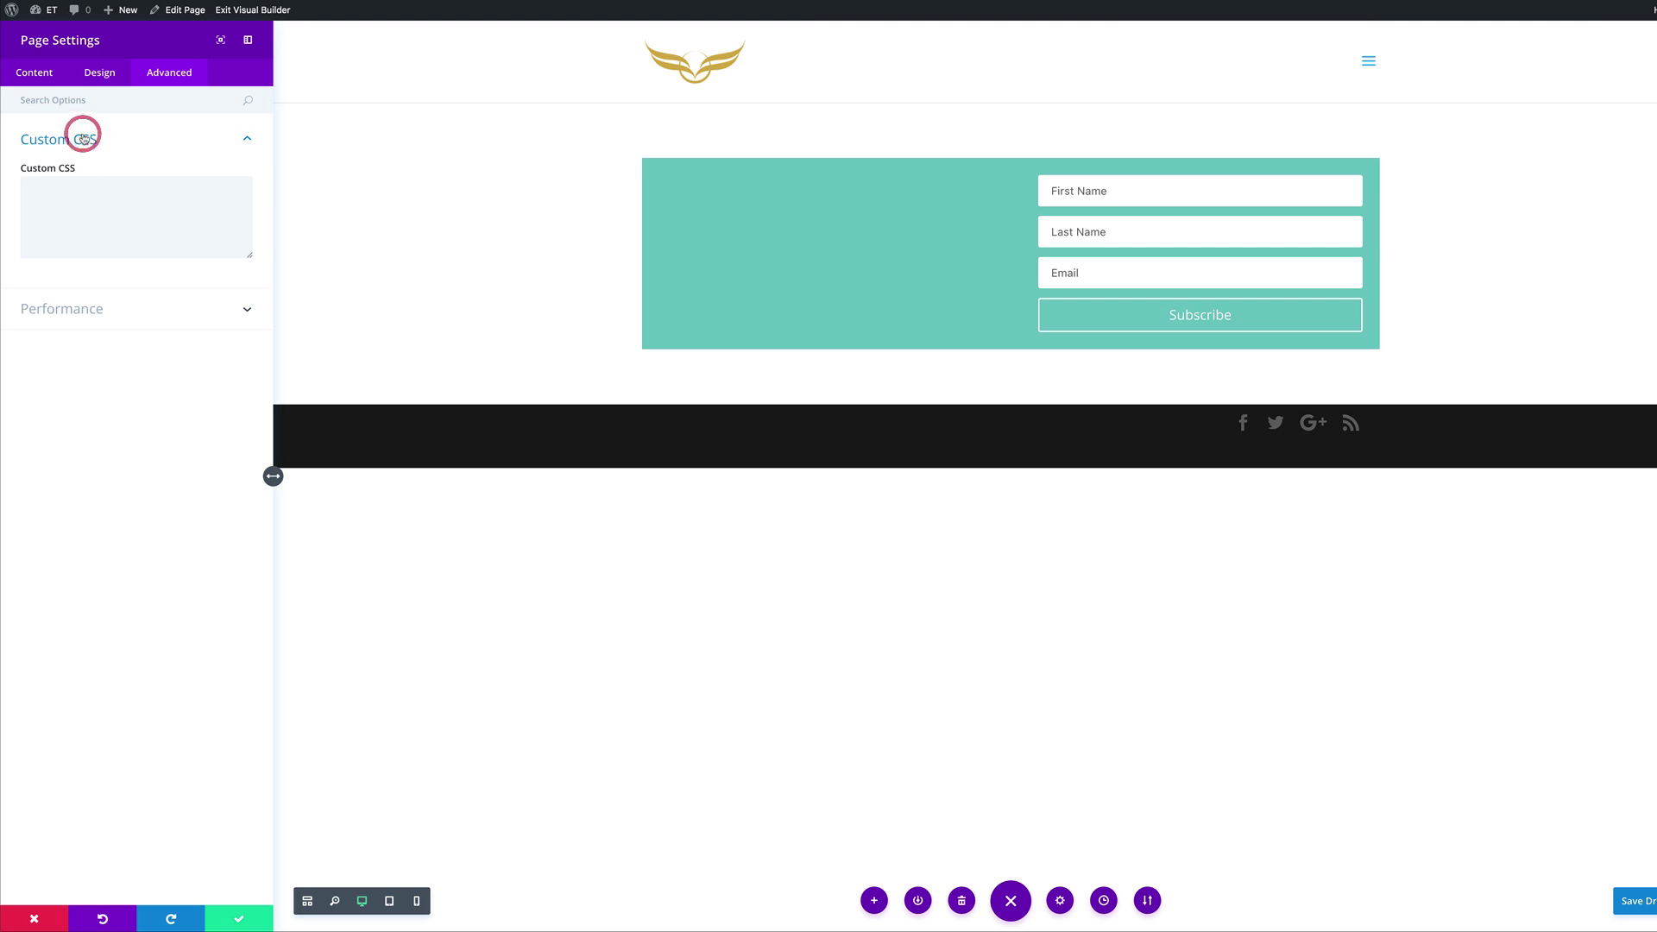
{"action": "left_click", "coordinate": [92, 180]}
{"action": "type", "text": ".et_pb_newsletter_form p:nth-child(2){ display: none !important; } .et_pb_newsletter_form p:nth-child(3) { display: none !important; }"}
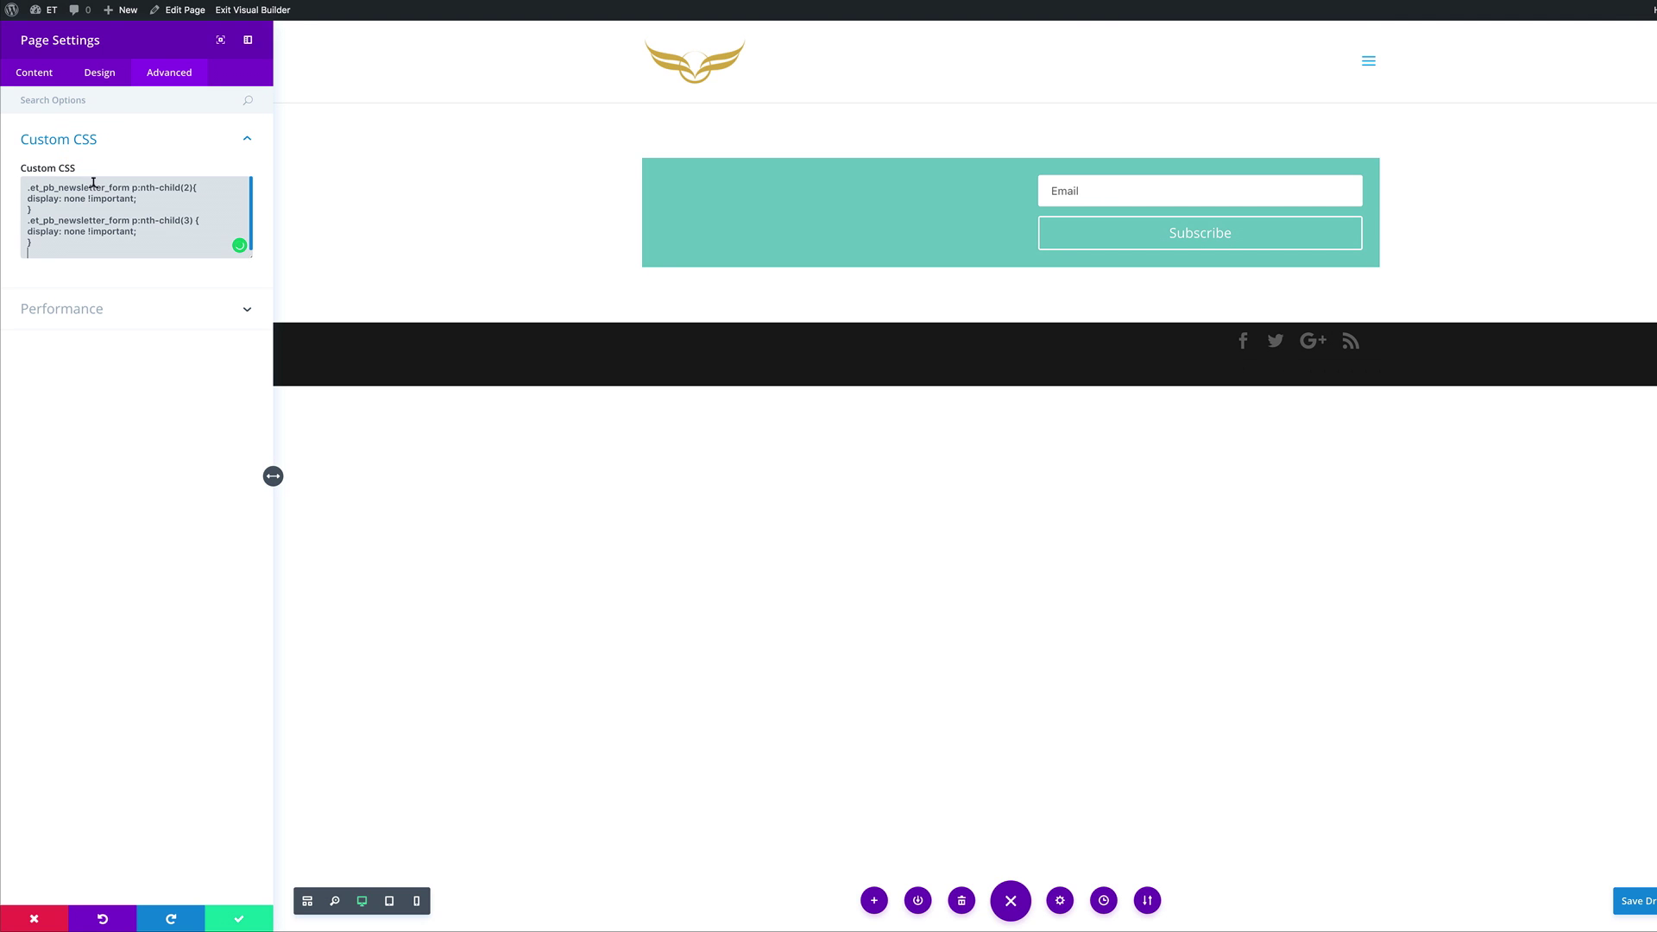
{"action": "left_click", "coordinate": [241, 921]}
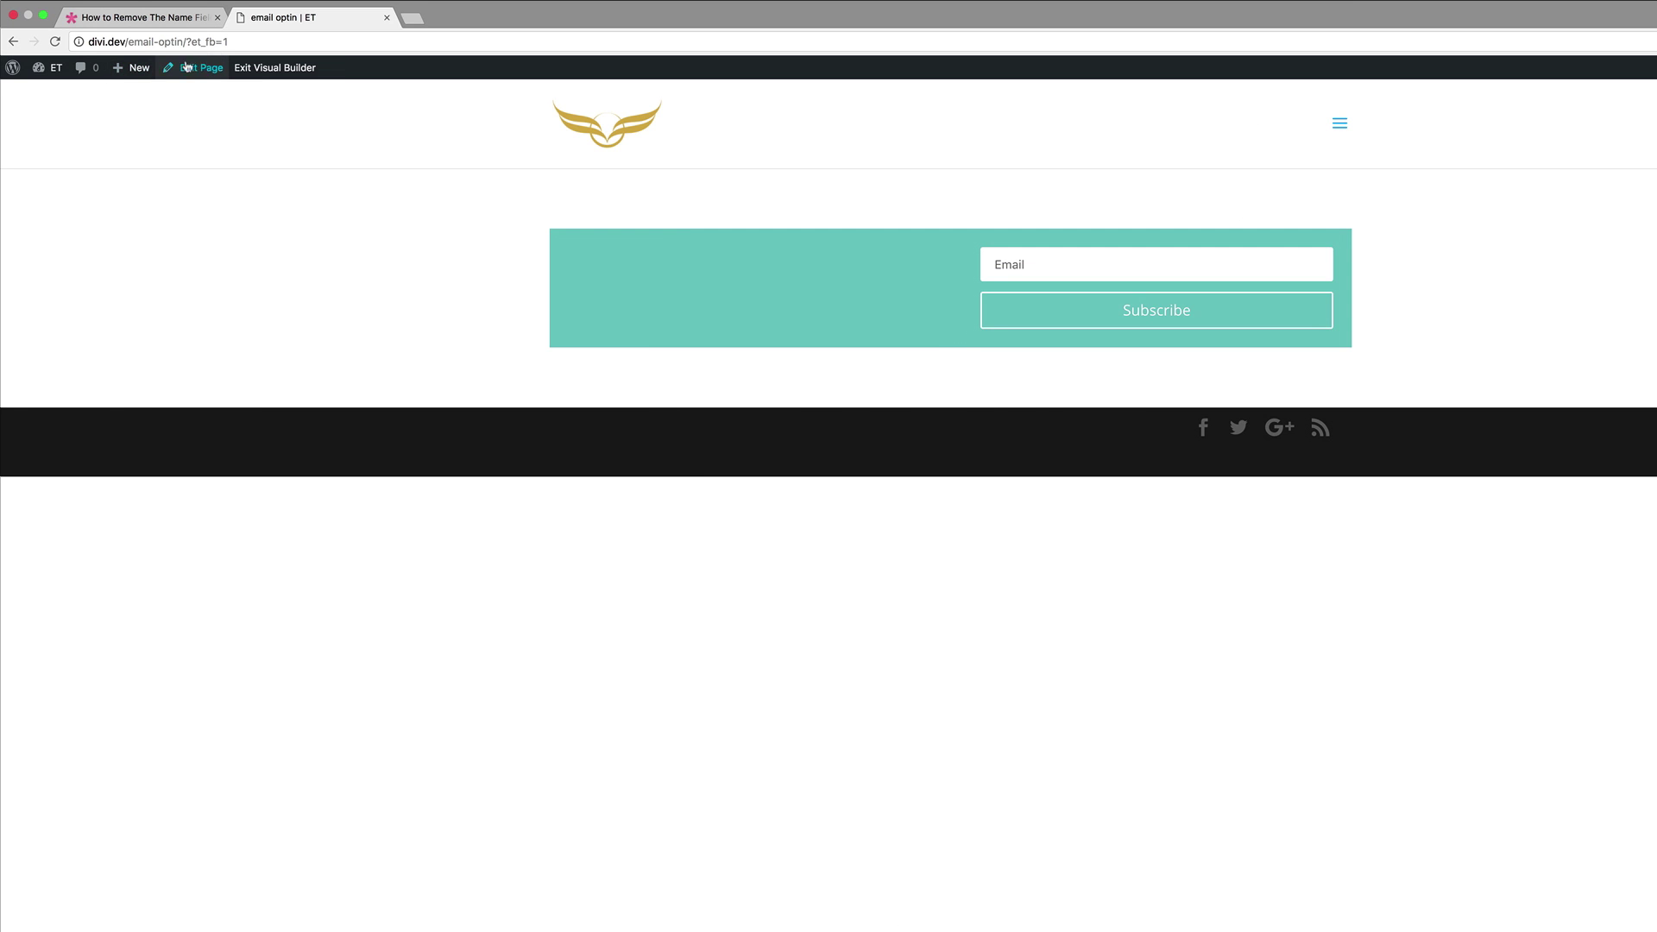
Exit the builder and append the two .et_pb_newsletter_form name-hiding rules to Divi Theme Options' Custom CSS.
{"action": "left_click", "coordinate": [253, 10]}
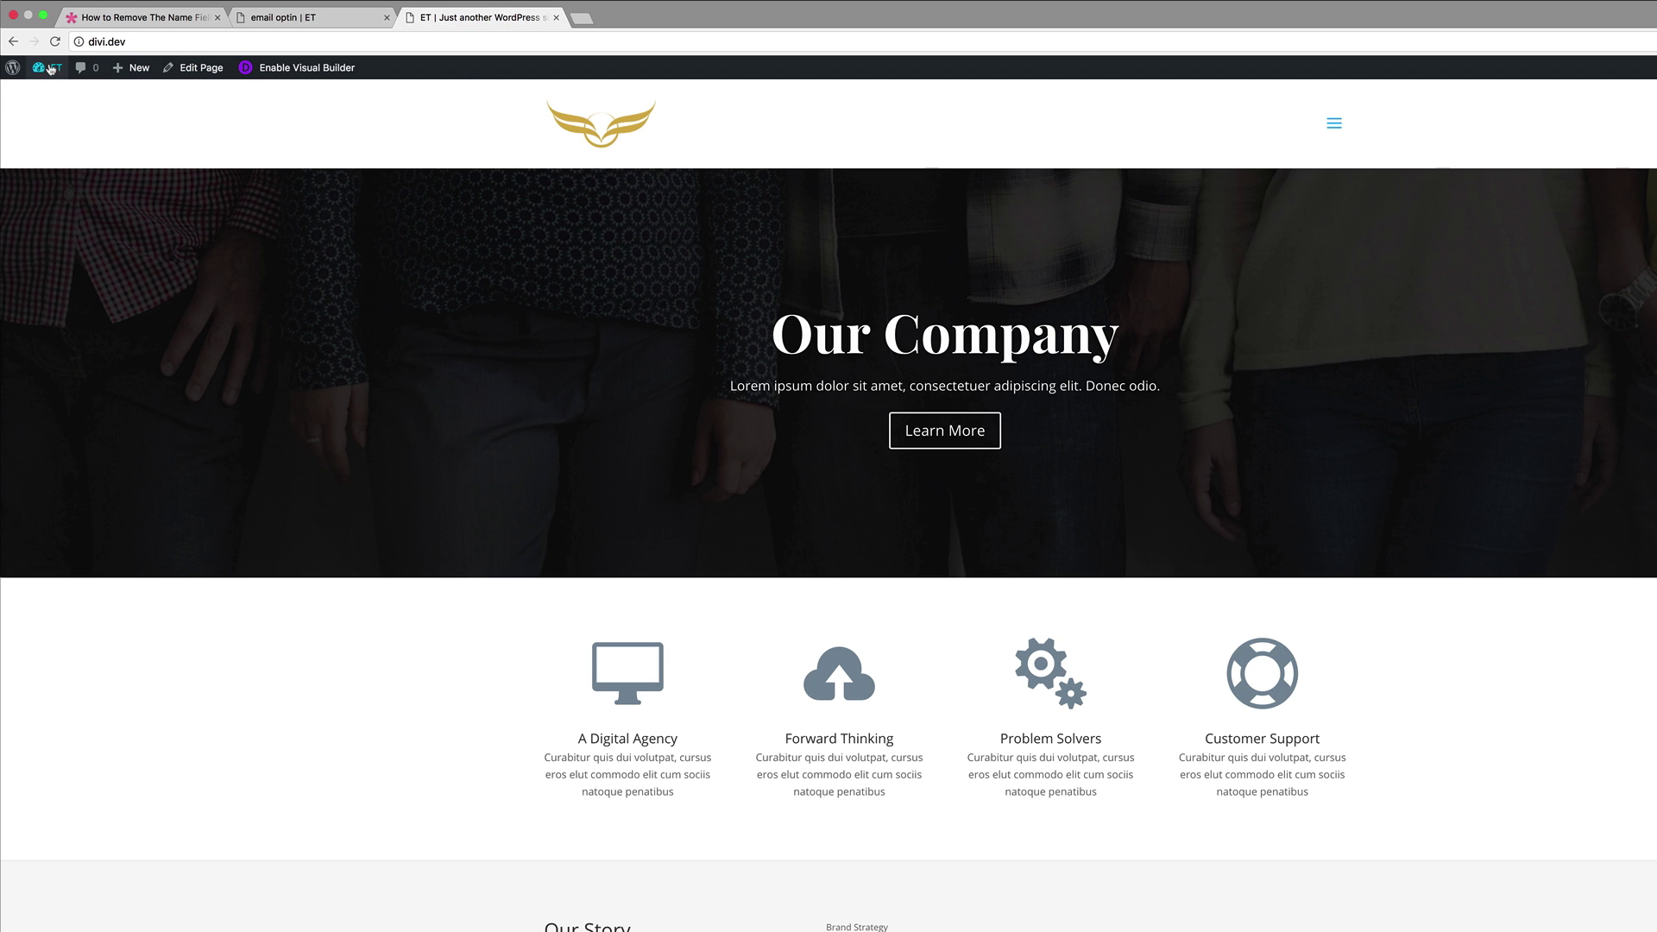
{"action": "mouse_move", "coordinate": [50, 68]}
{"action": "left_click", "coordinate": [51, 97]}
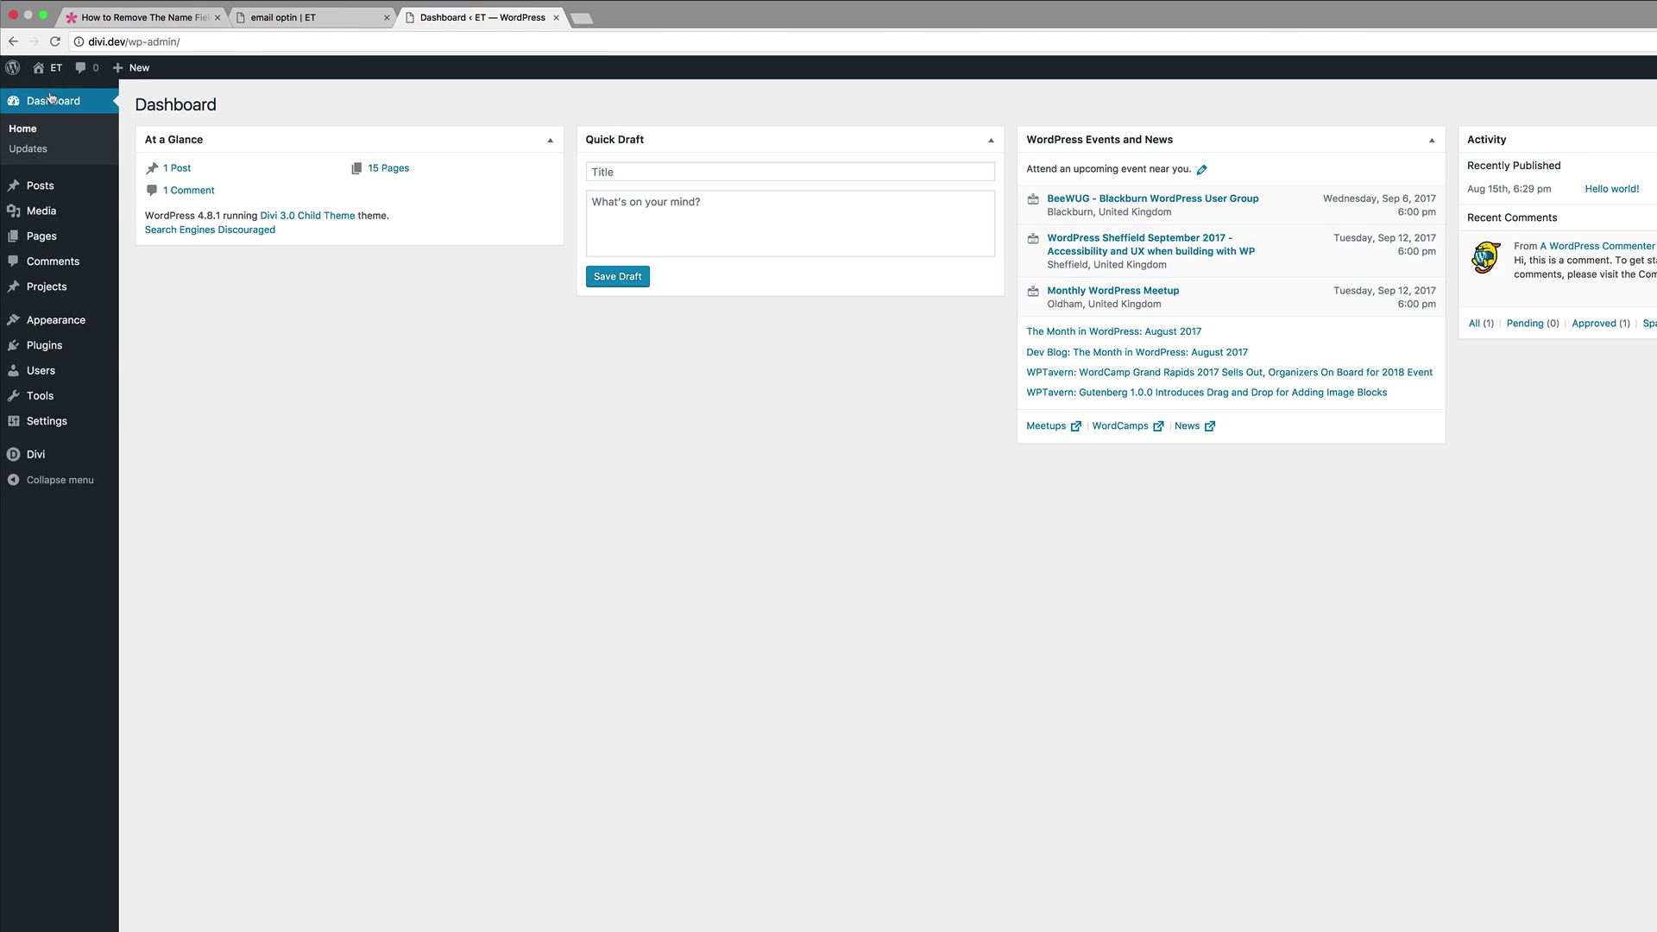
{"action": "mouse_move", "coordinate": [37, 458]}
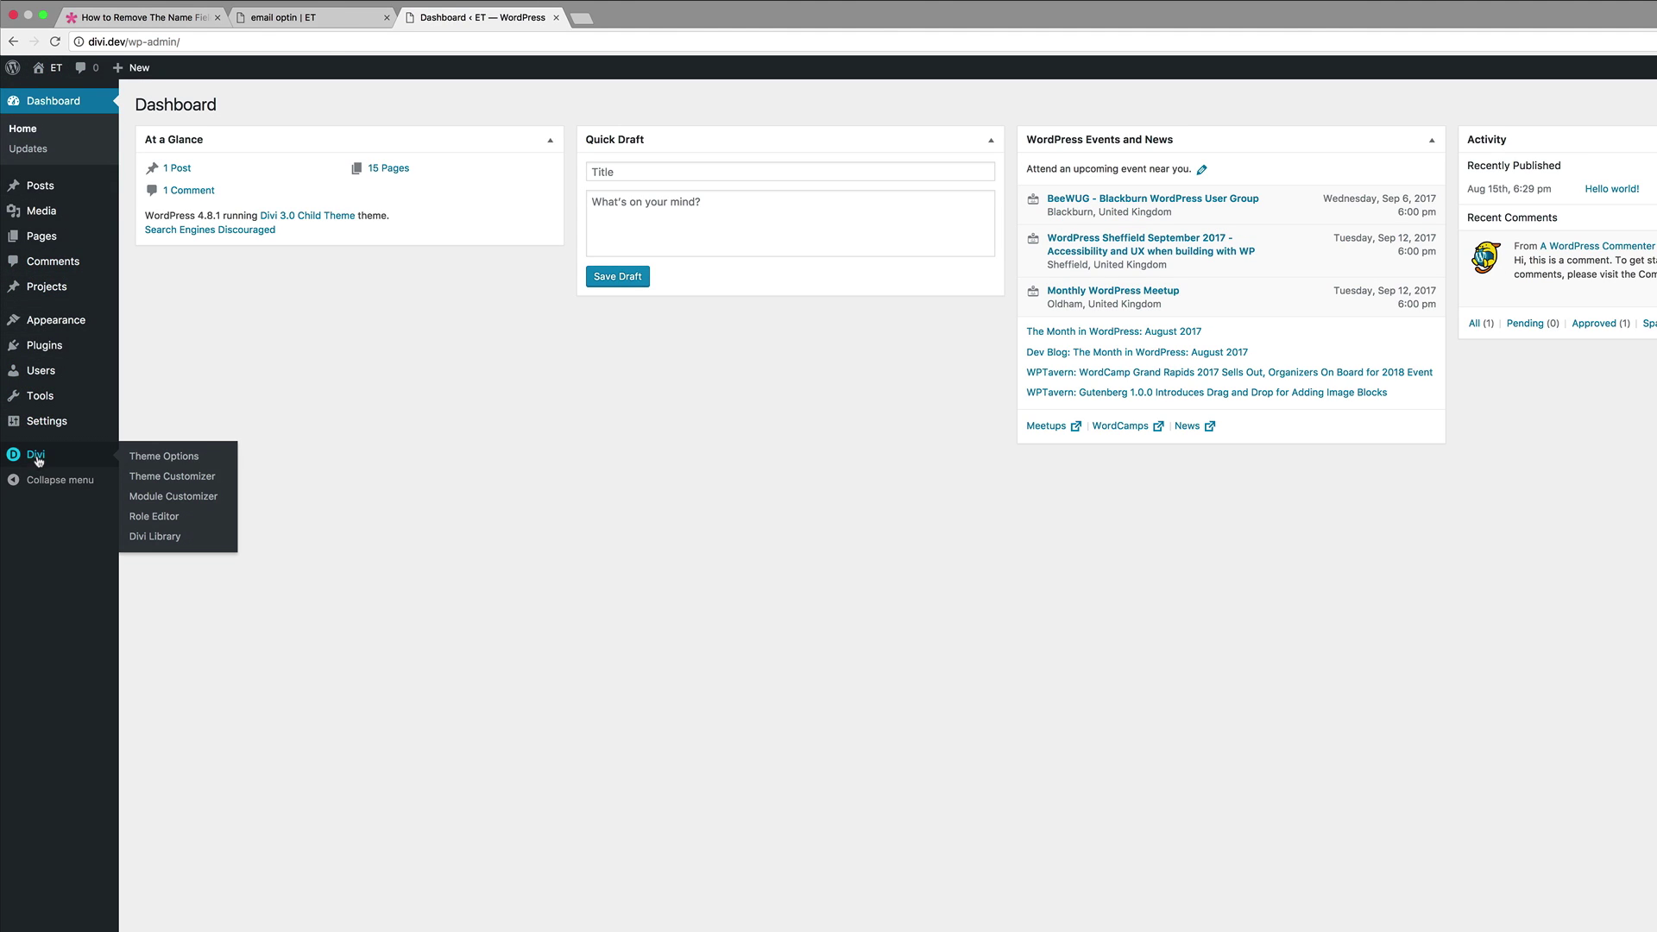
{"action": "left_click", "coordinate": [171, 455]}
{"action": "scroll", "coordinate": [507, 604], "scroll_direction": "down", "scroll_amount": 15}
{"action": "key", "text": "super+v"}
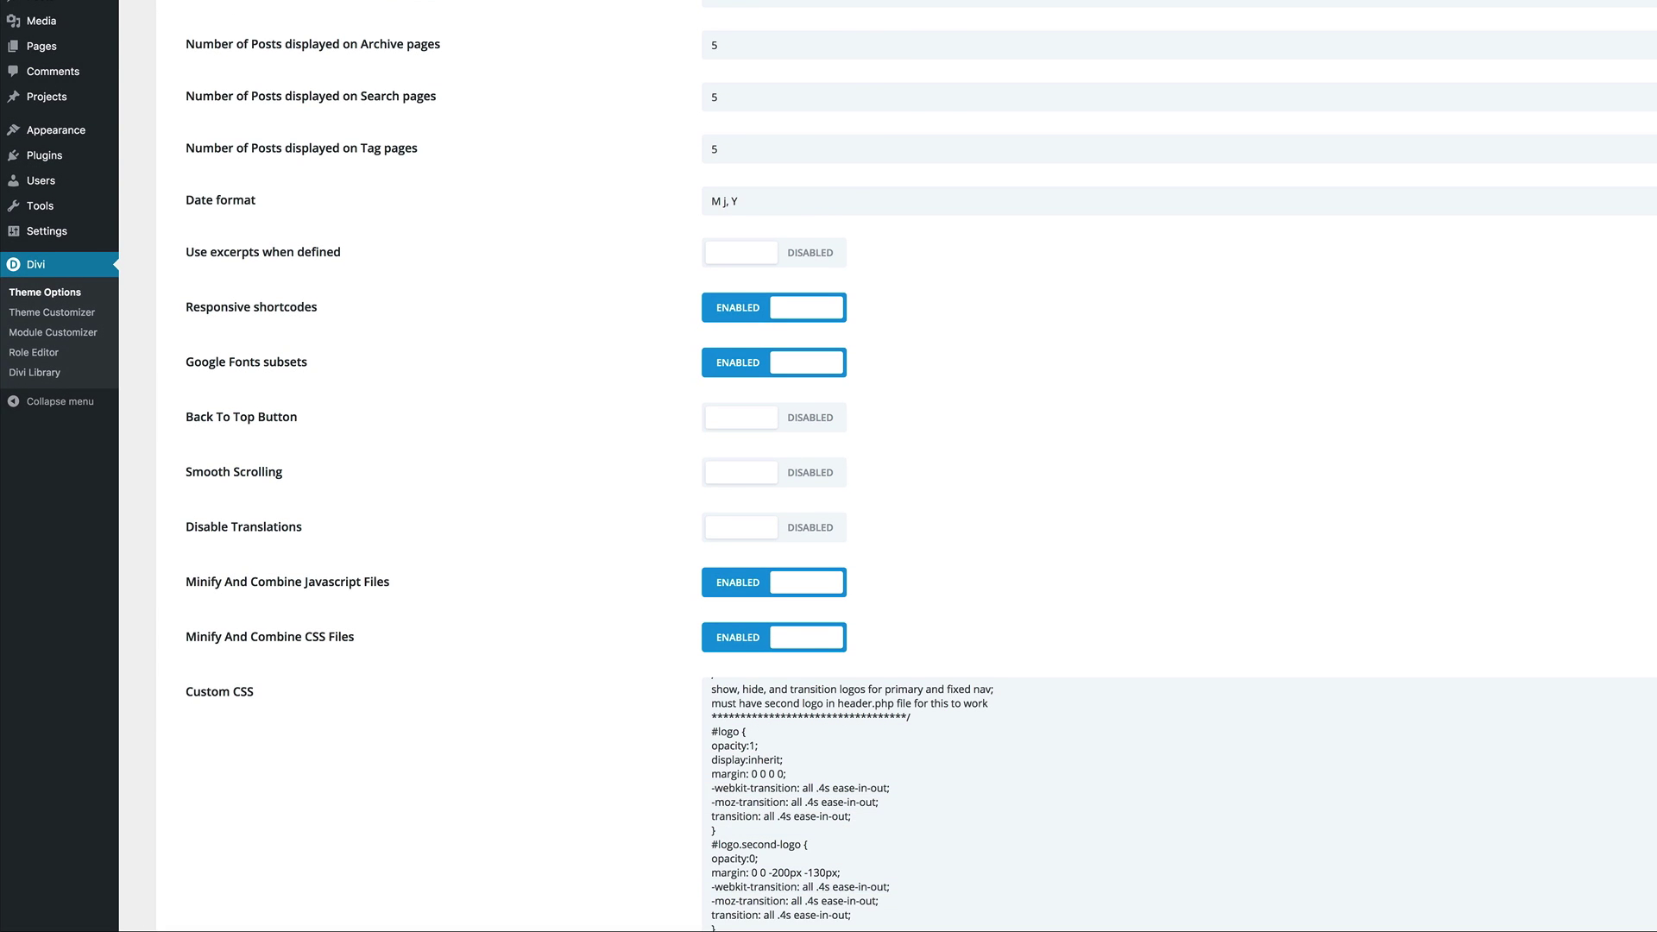
{"action": "scroll", "coordinate": [1274, 818], "scroll_direction": "down", "scroll_amount": 3}
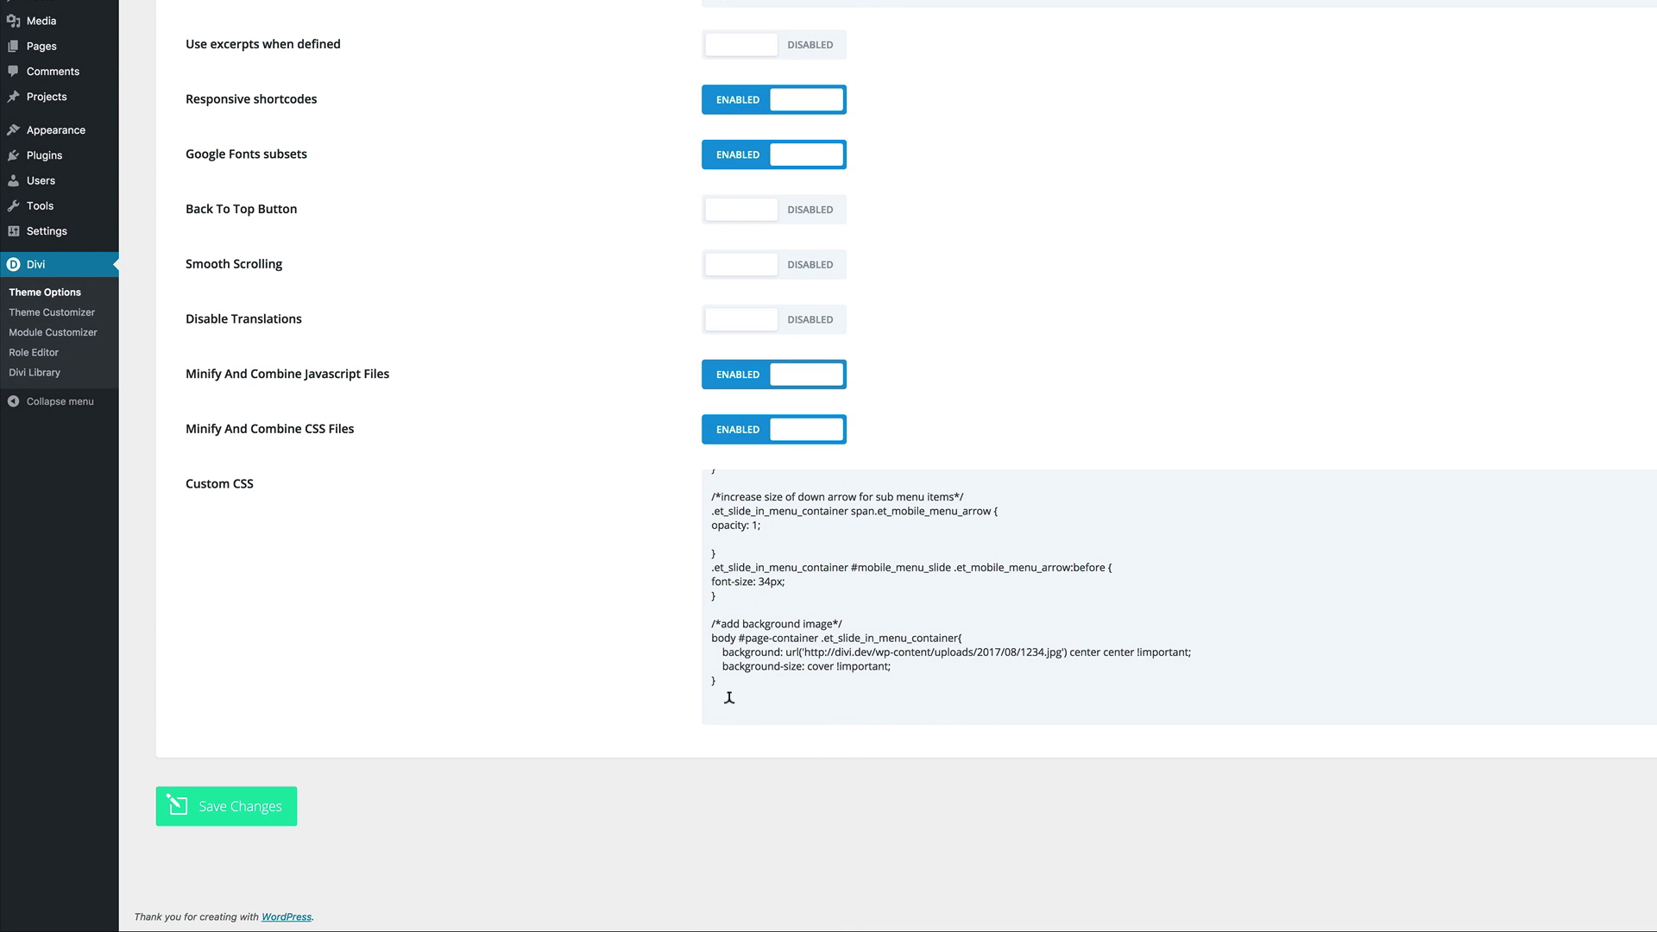
{"action": "left_click", "coordinate": [729, 706]}
{"action": "type", "text": ".et_pb_newsletter_form p:nth-child(2){ display: none !important; } .et_pb_newsletter_form p:nth-child(3) { display: none !important; }"}
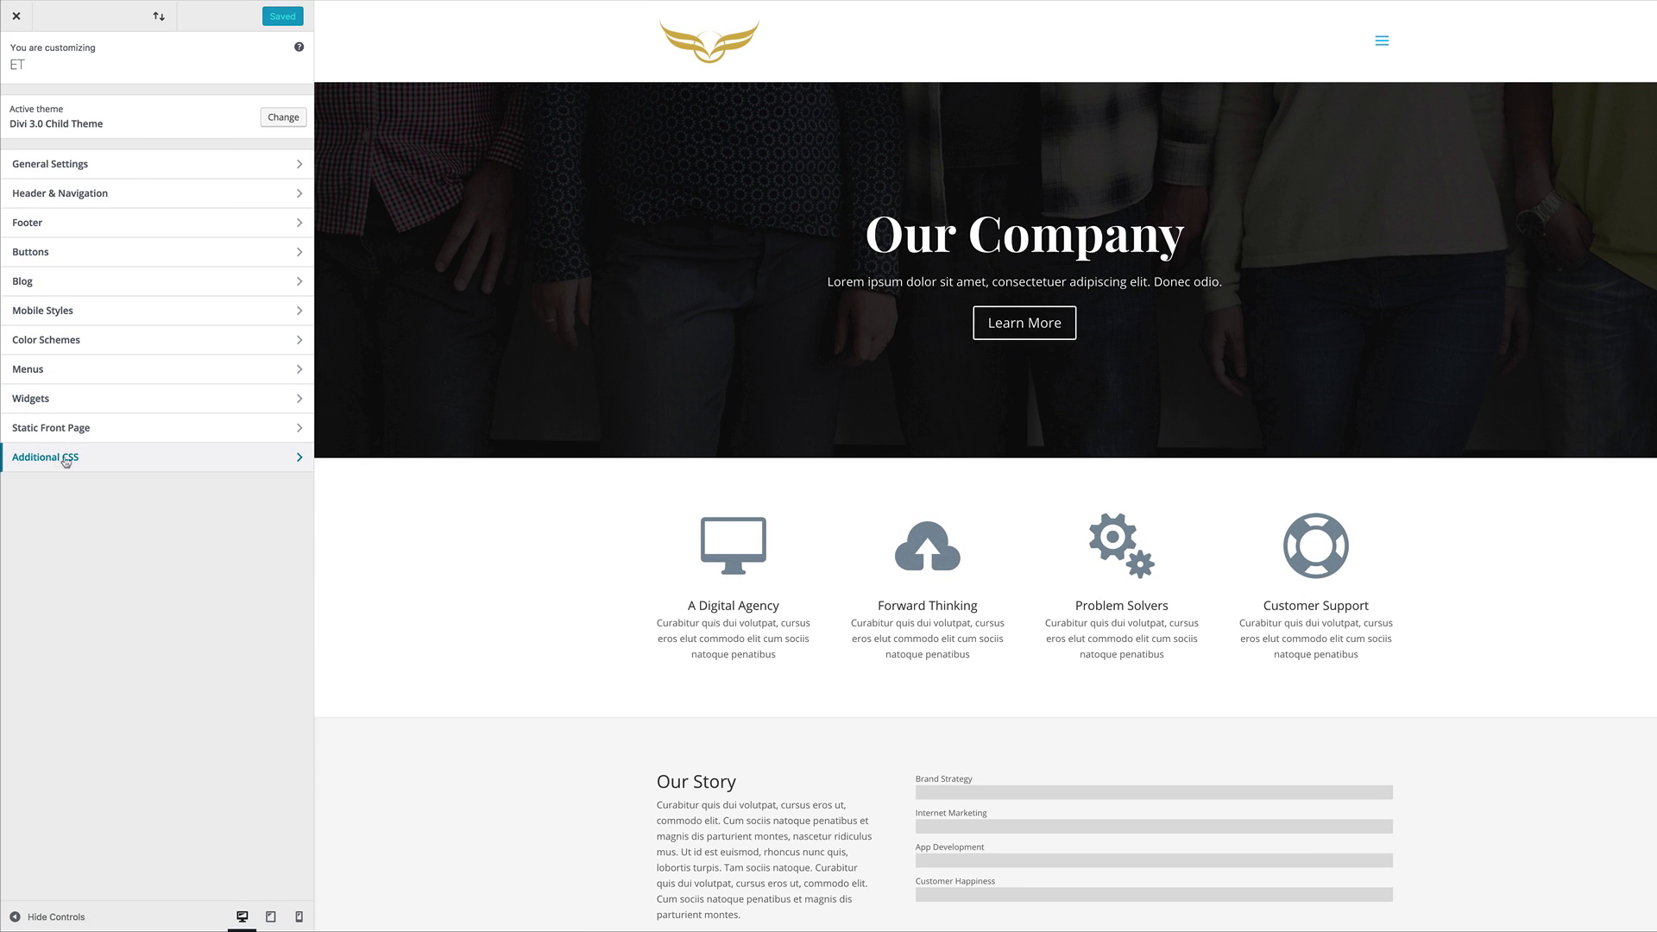
Add a new blank line after the last rule in the Customizer's Additional CSS.
{"action": "left_click", "coordinate": [67, 462]}
{"action": "scroll", "coordinate": [76, 475], "scroll_direction": "down", "scroll_amount": 10}
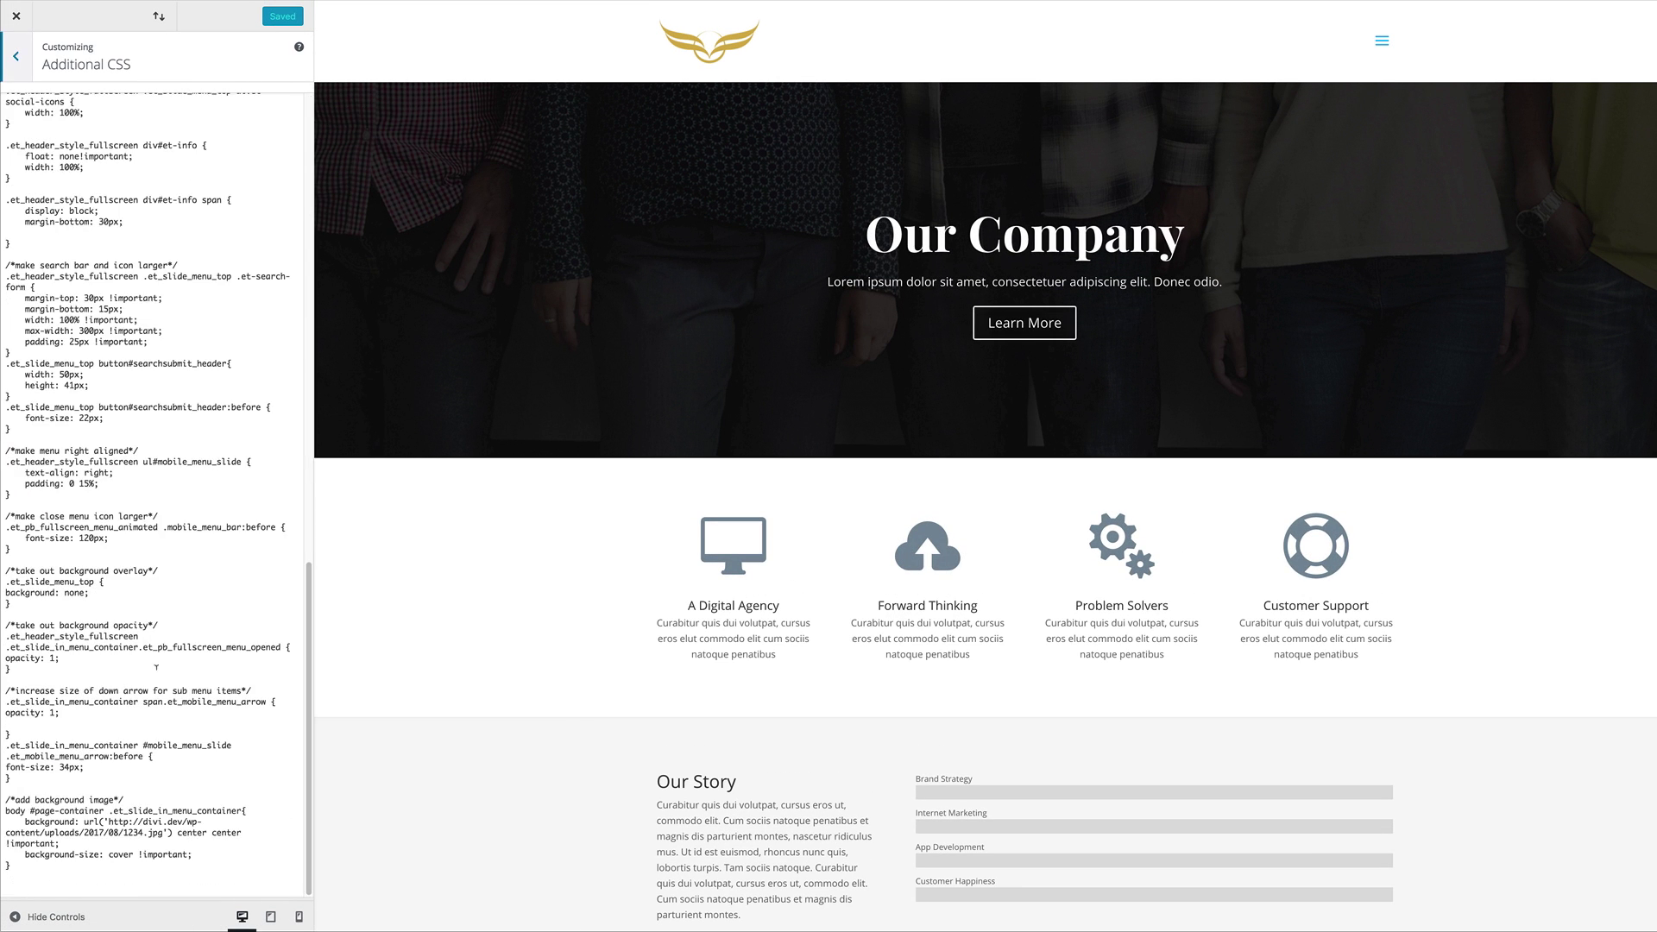
{"action": "left_click", "coordinate": [20, 876]}
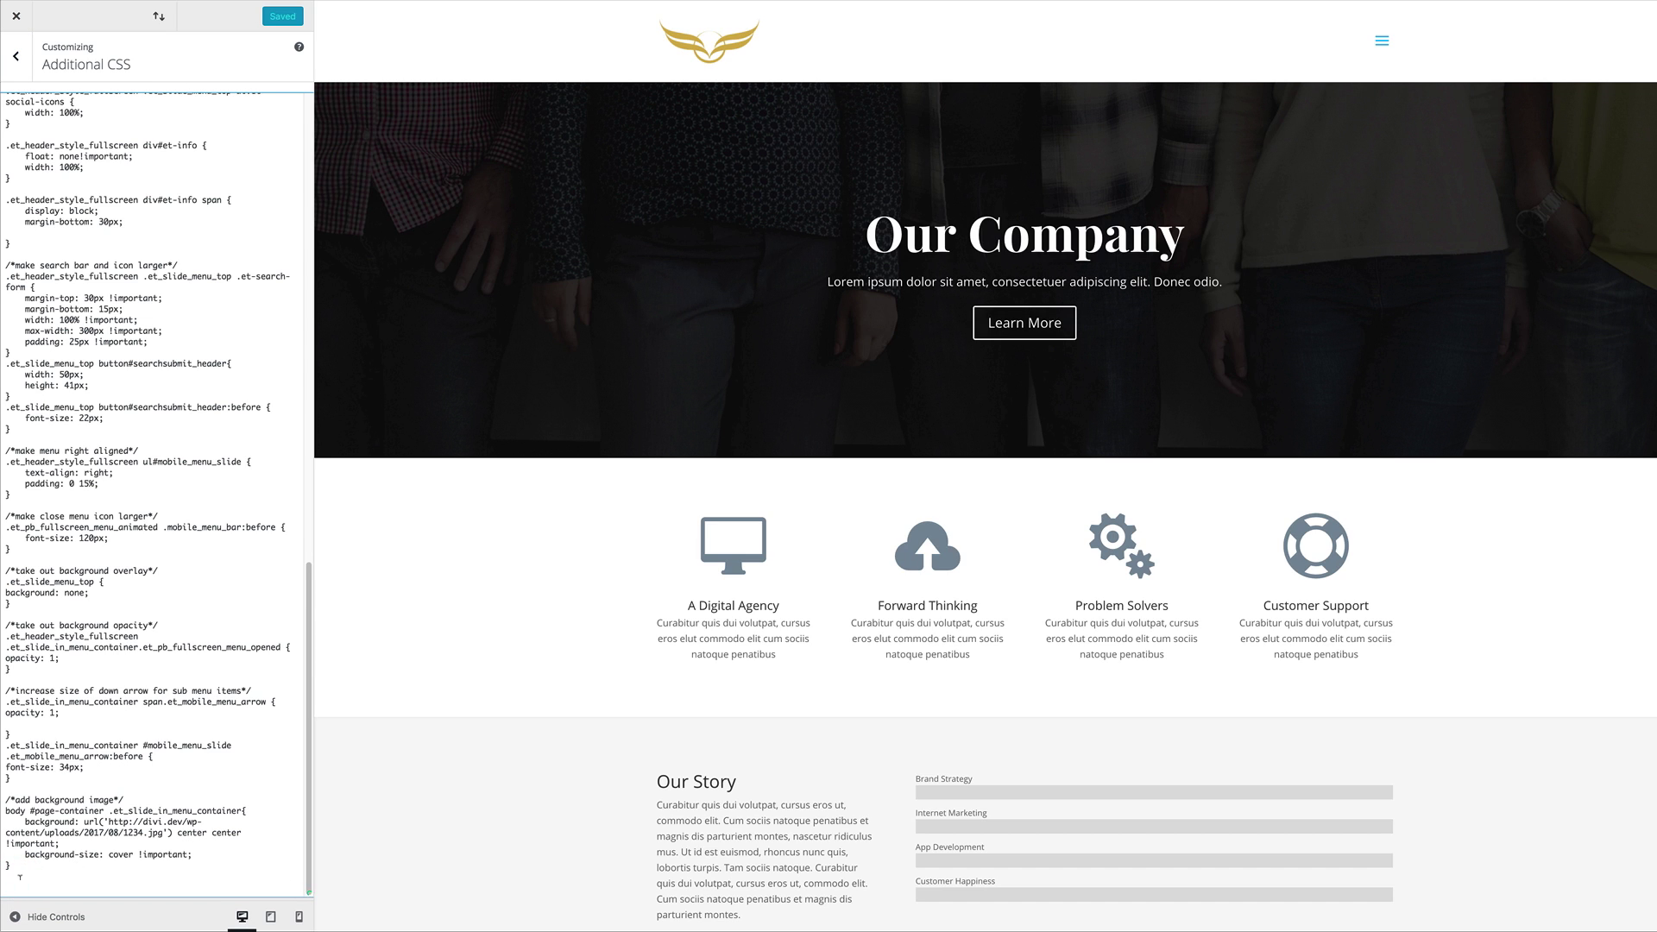
{"action": "key", "text": "Return"}
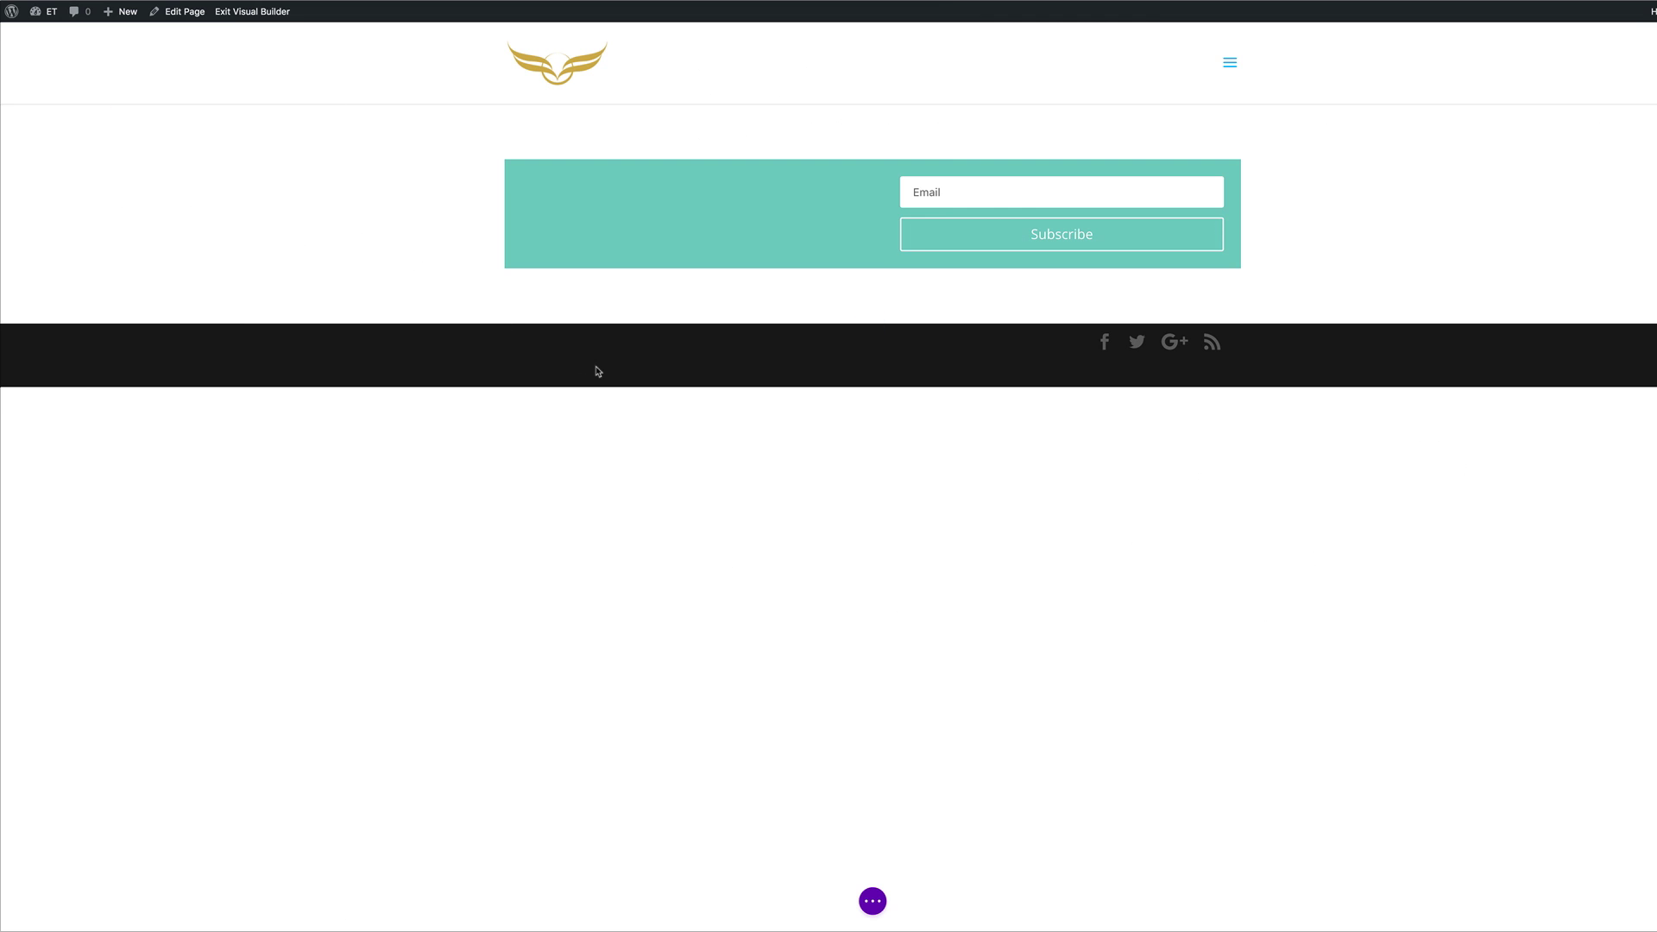
Delete all of the page's Custom CSS, save the page settings, and reload the page.
{"action": "left_click", "coordinate": [872, 901]}
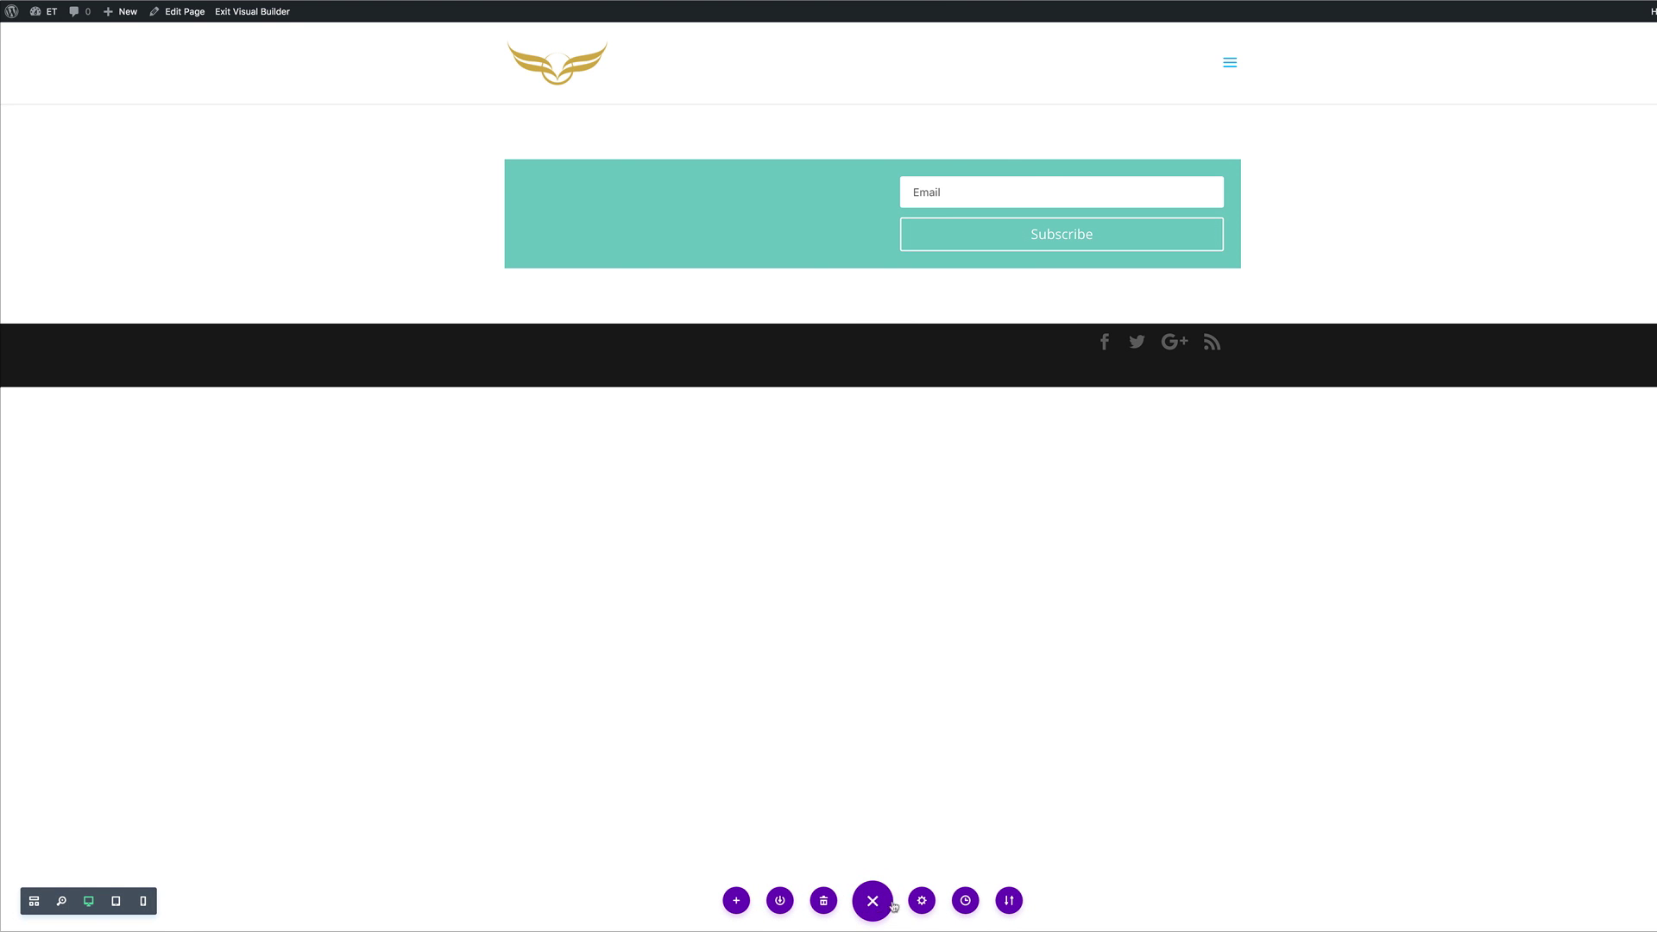
{"action": "left_click", "coordinate": [921, 900]}
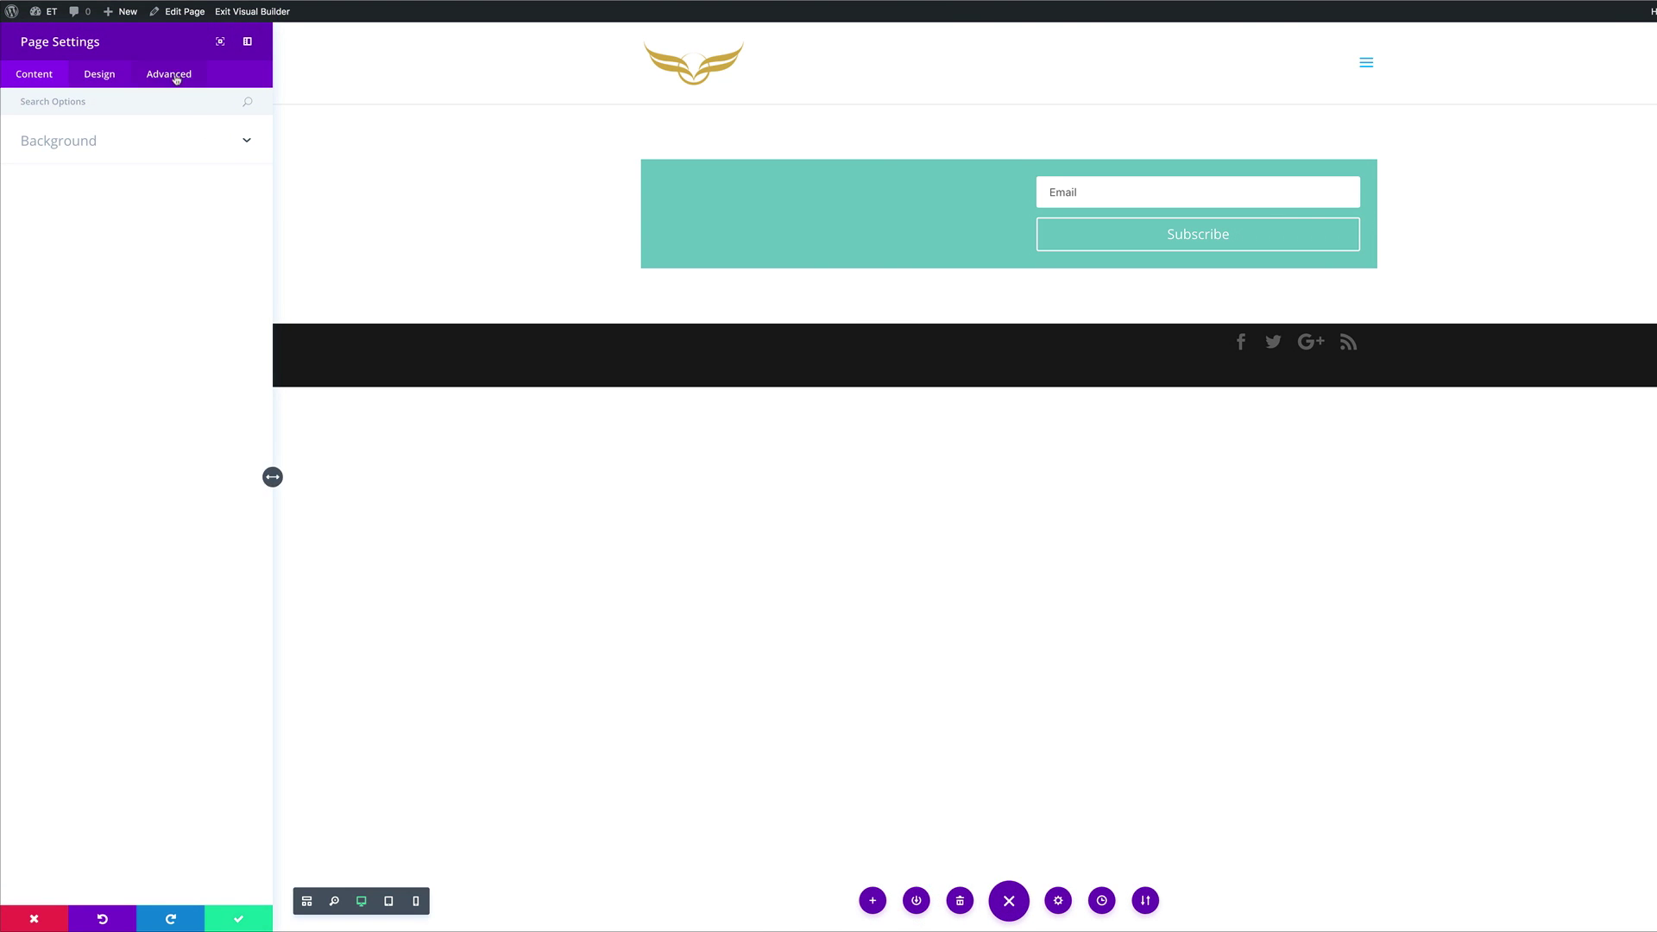
{"action": "left_click", "coordinate": [173, 75]}
{"action": "left_click", "coordinate": [74, 141]}
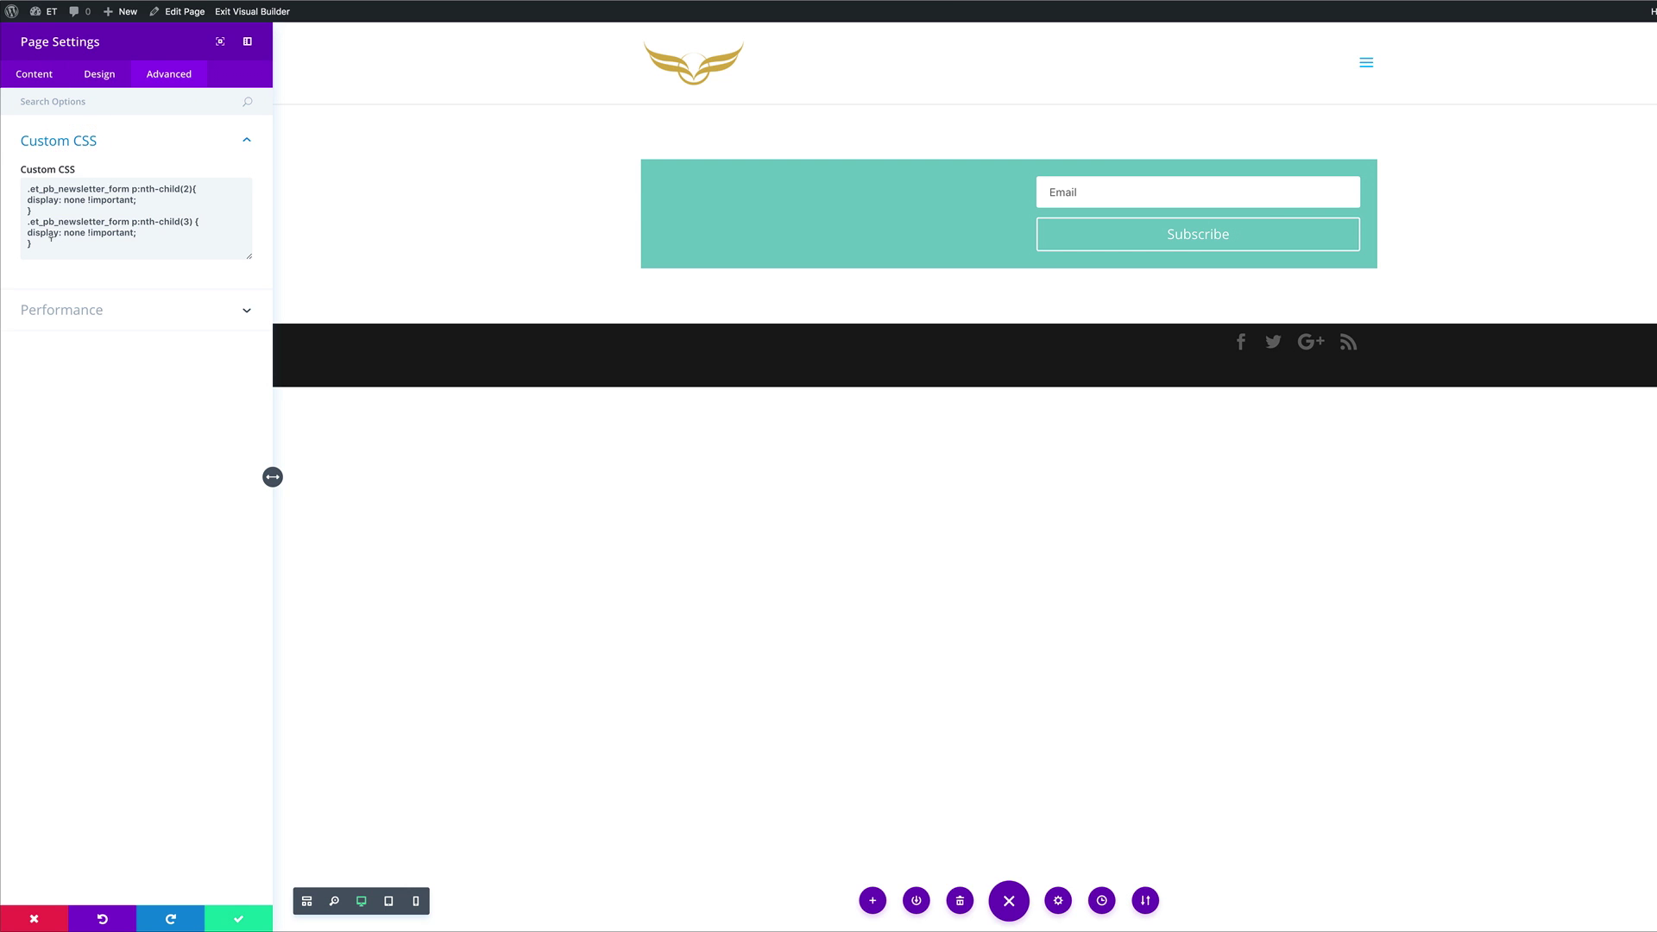
{"action": "left_click_drag", "start_coordinate": [48, 249], "coordinate": [14, 173]}
{"action": "key", "text": "BackSpace"}
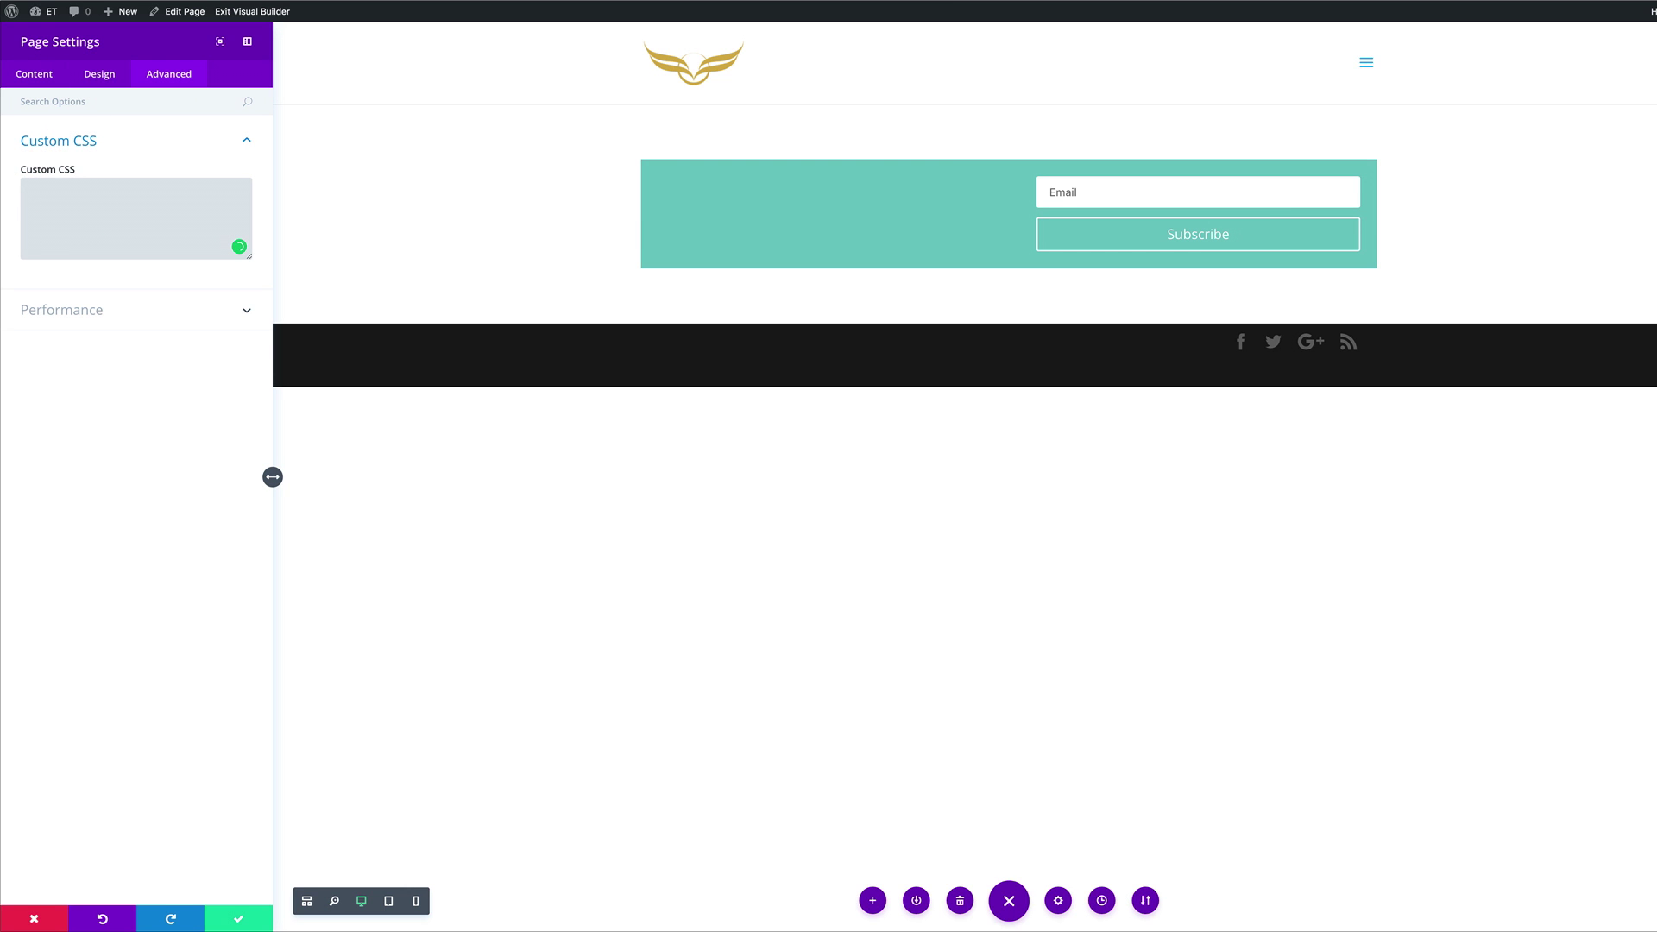
{"action": "left_click", "coordinate": [239, 920]}
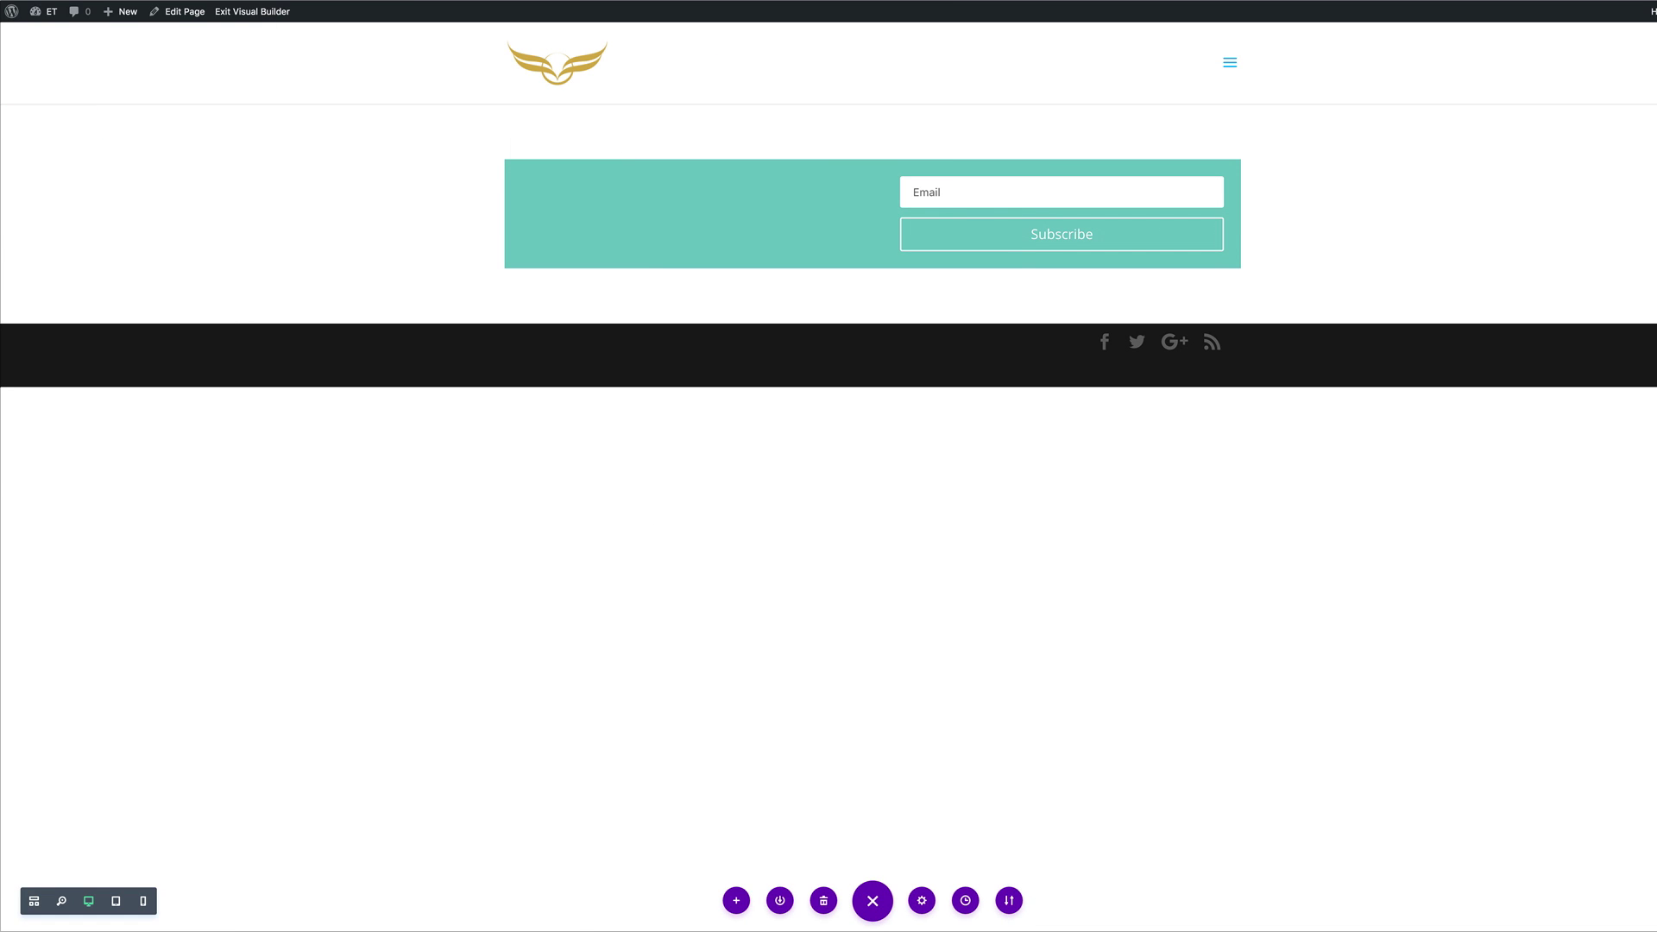
{"action": "key", "text": "super+r"}
{"action": "left_click", "coordinate": [984, 254]}
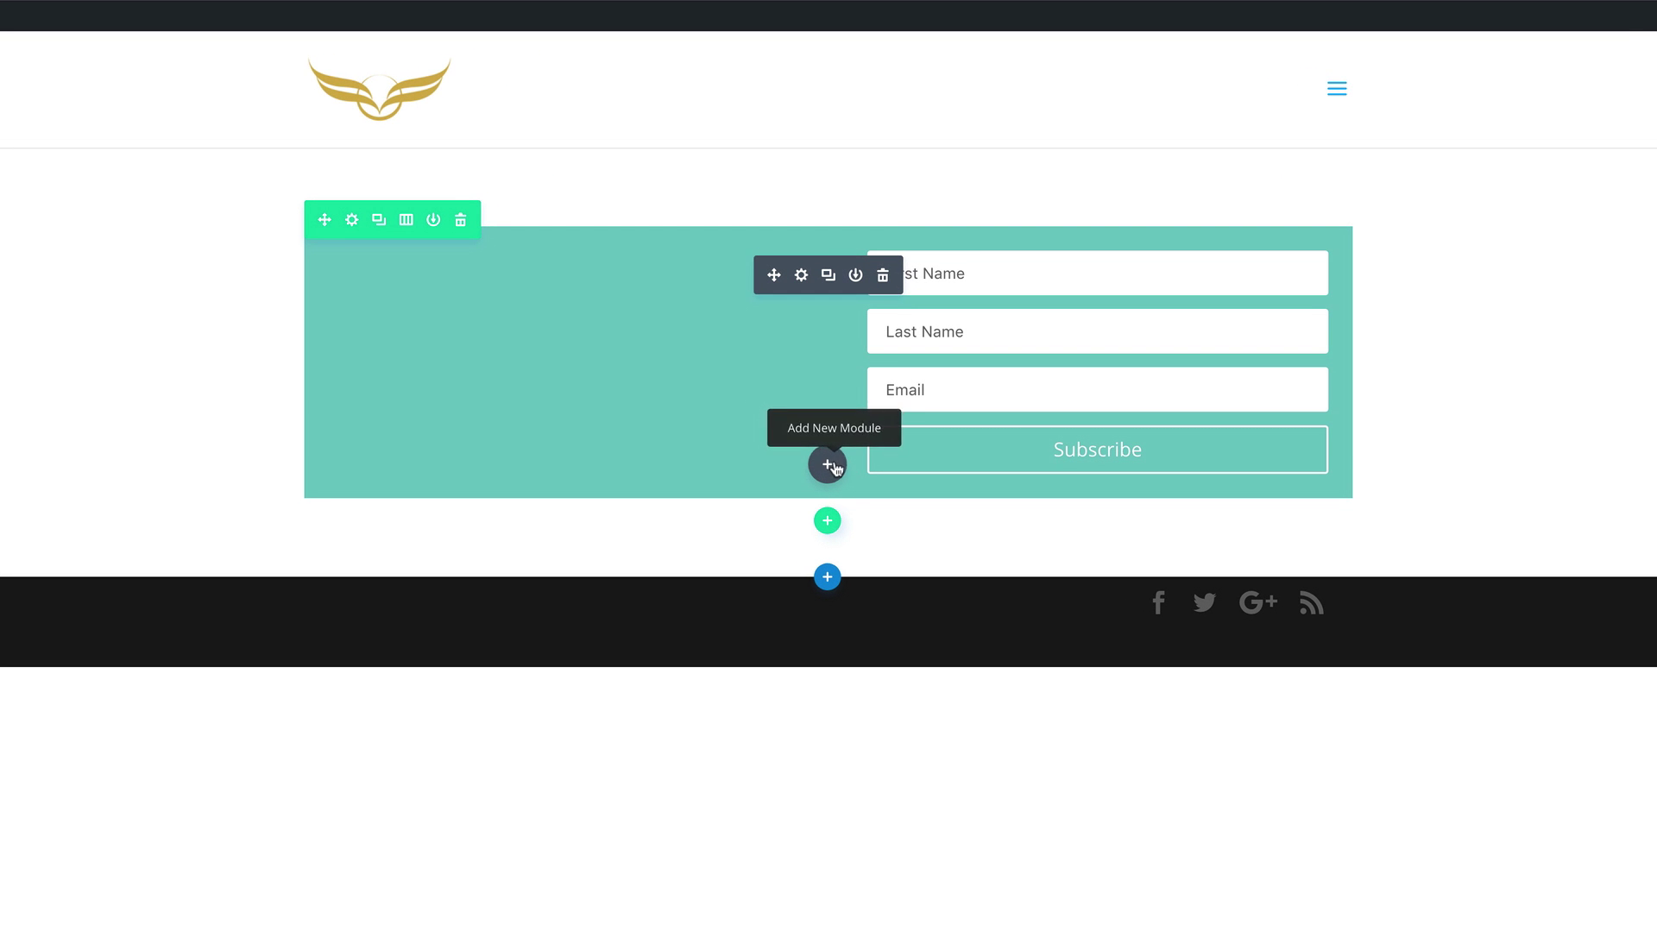
Add a Code module to the left column containing the pasted jQuery script, and save it.
{"action": "left_click", "coordinate": [830, 468]}
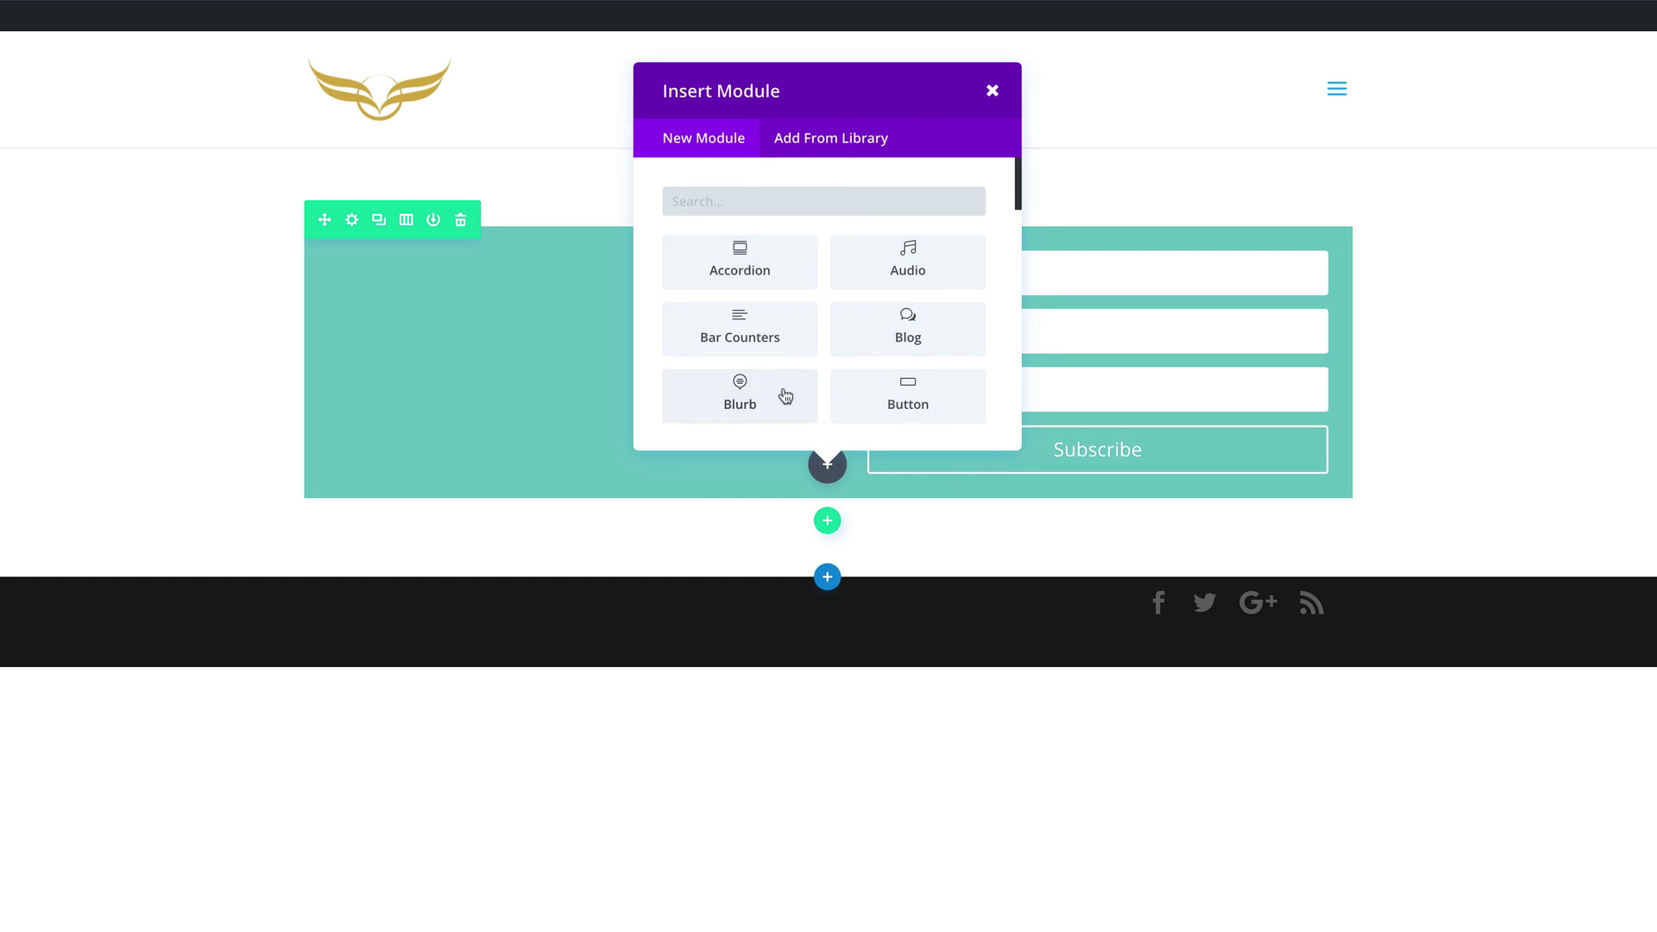
{"action": "scroll", "coordinate": [880, 274], "scroll_direction": "down", "scroll_amount": 2}
{"action": "scroll", "coordinate": [880, 274], "scroll_direction": "down", "scroll_amount": 3}
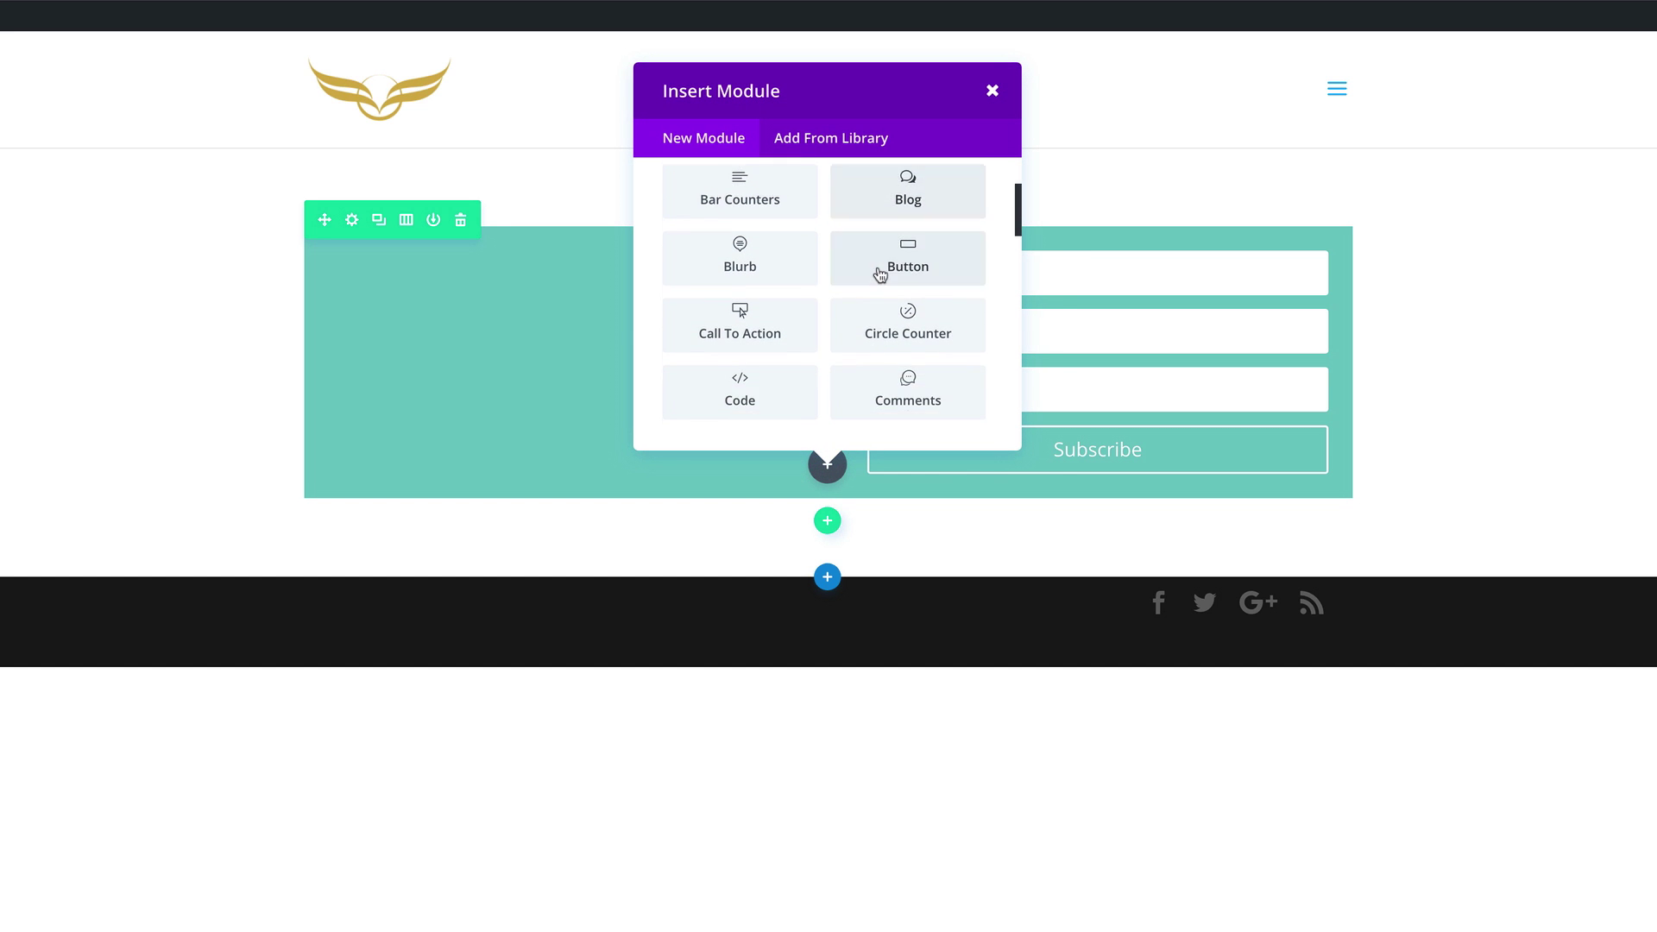
{"action": "left_click", "coordinate": [762, 362]}
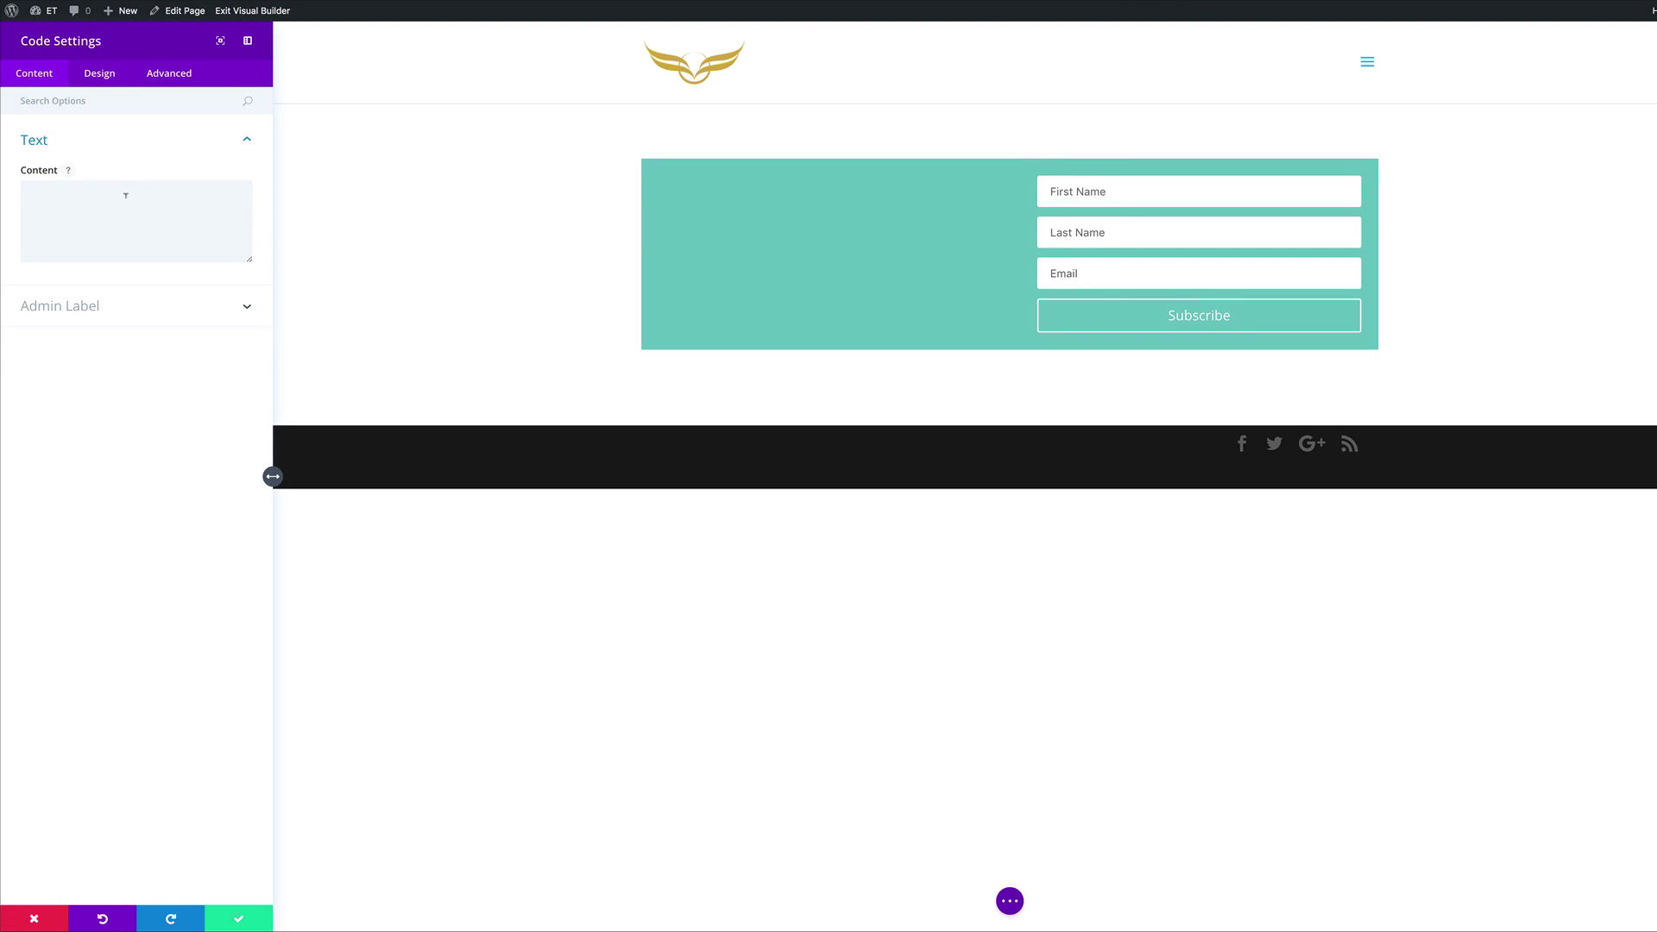
{"action": "left_click", "coordinate": [124, 190]}
{"action": "key", "text": "ctrl+v"}
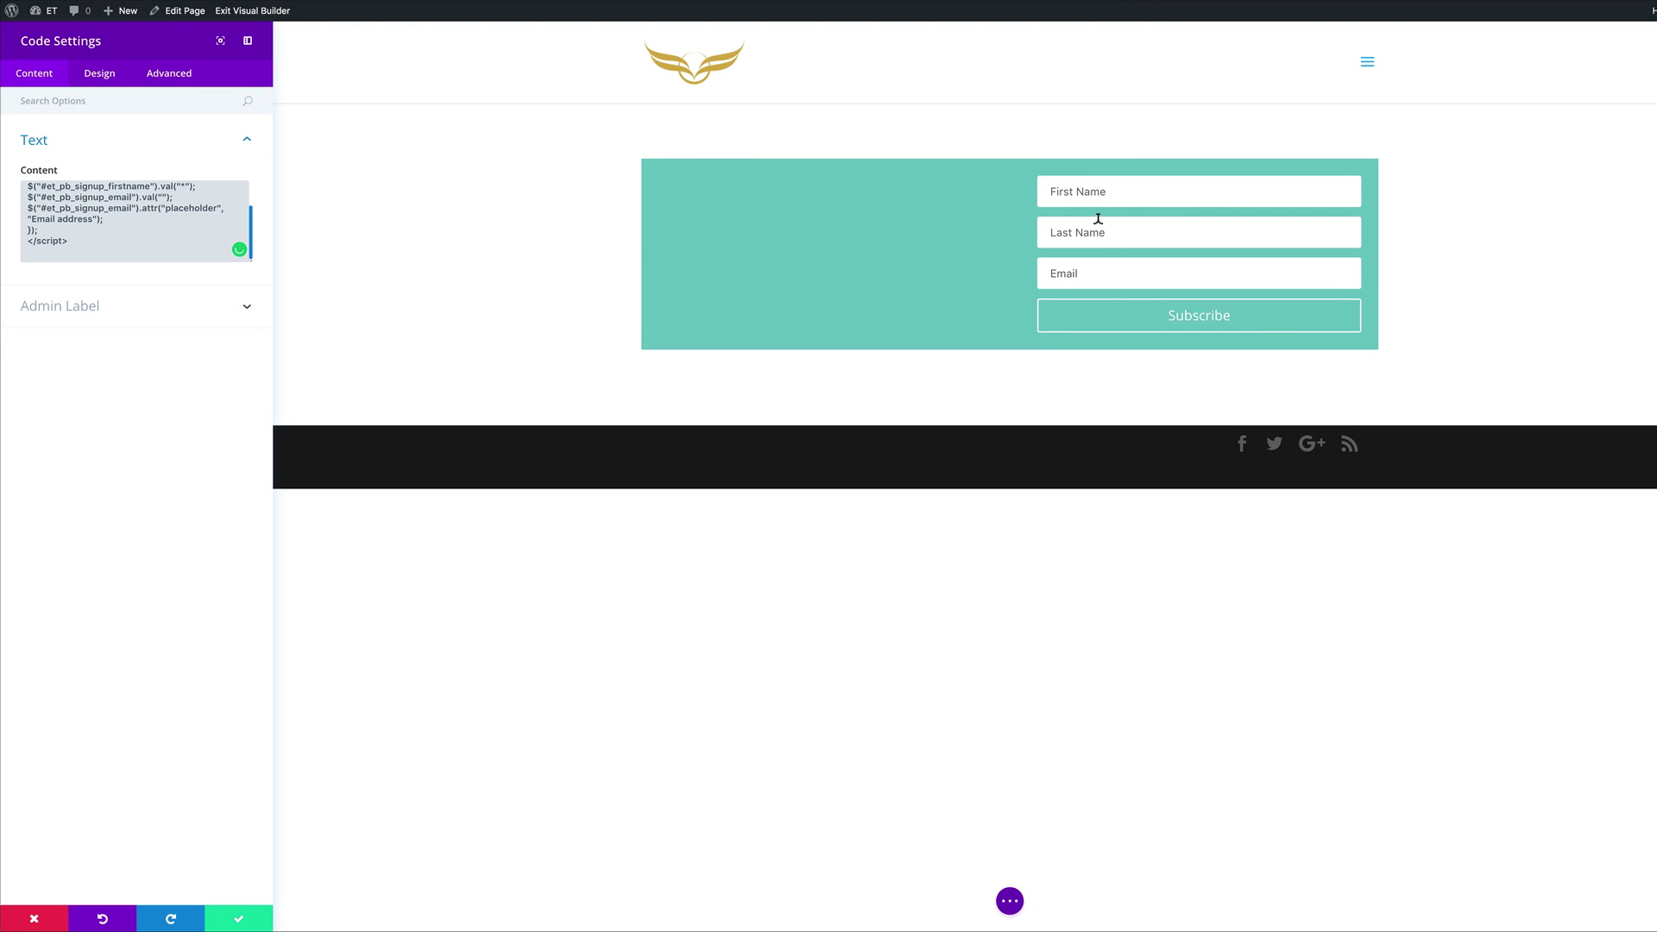
{"action": "left_click", "coordinate": [239, 921]}
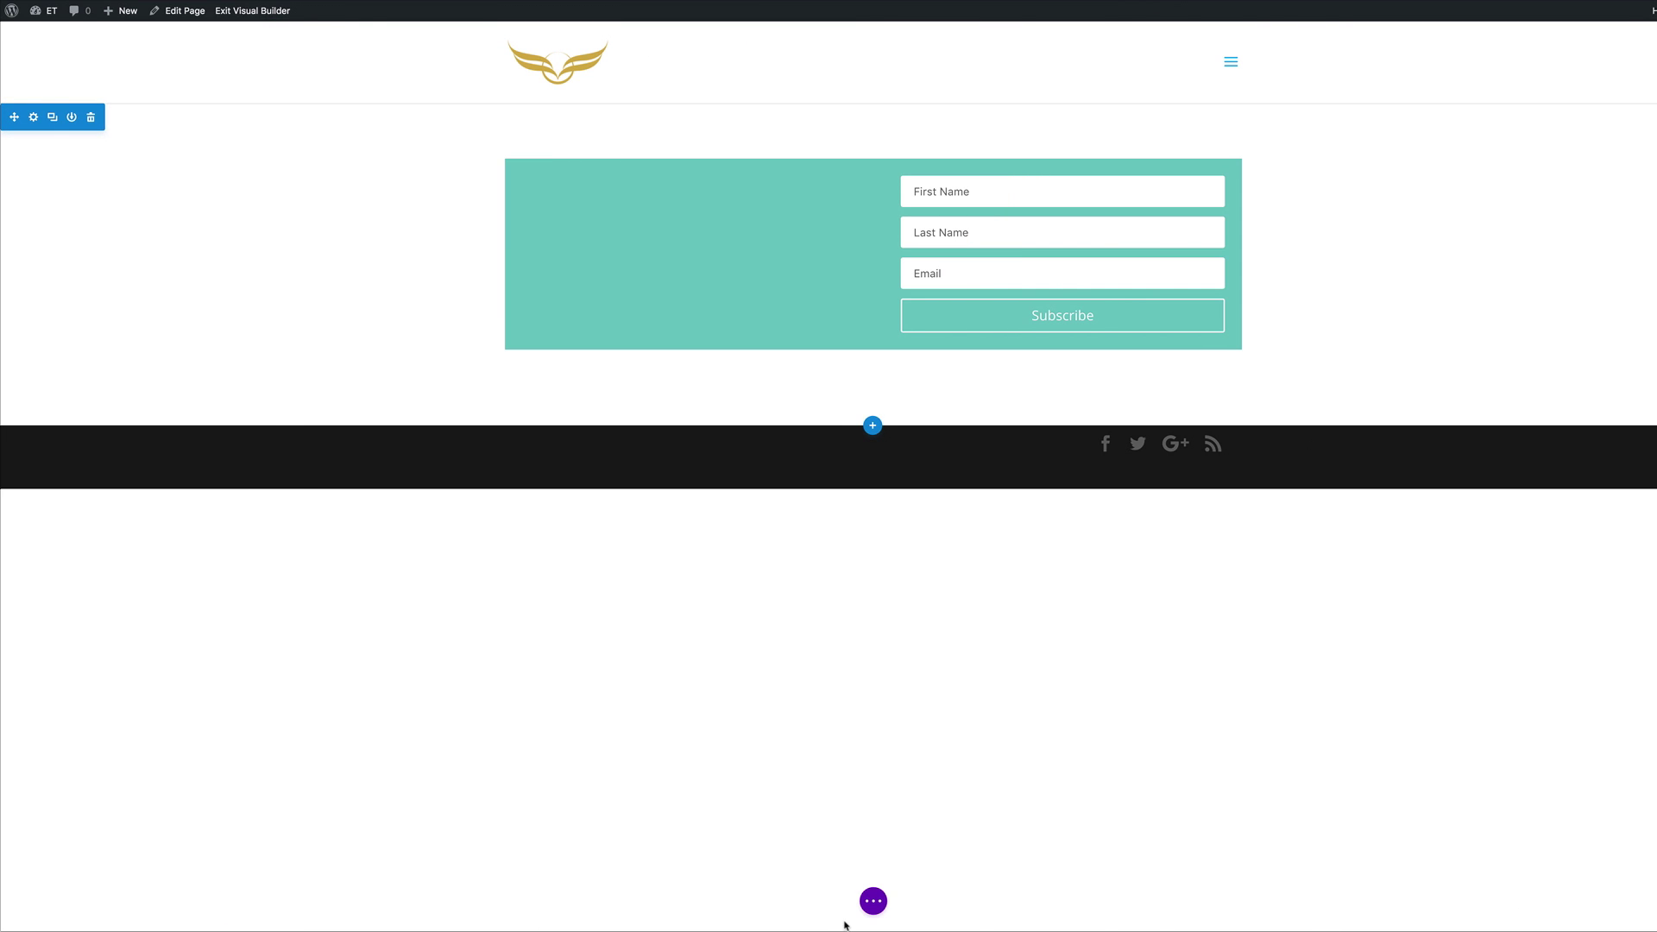
{"action": "left_click", "coordinate": [872, 901]}
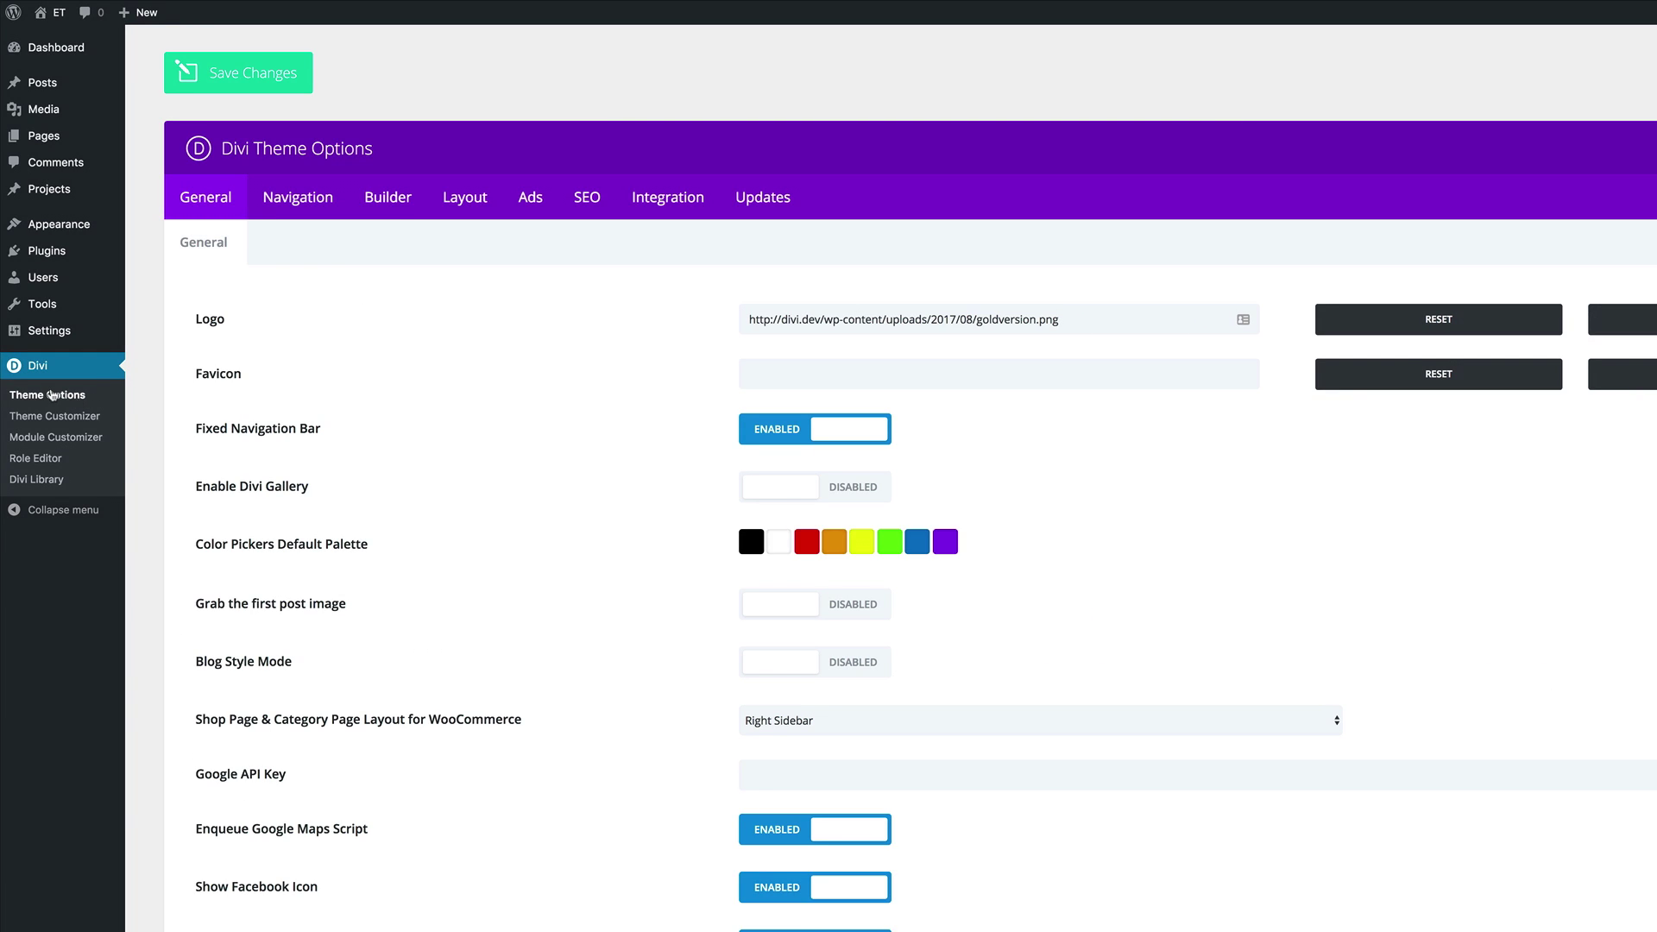
Paste the jQuery label-removing script into Divi Theme Options' Integration 'Add code to the <head>' field.
{"action": "left_click", "coordinate": [52, 396]}
{"action": "left_click", "coordinate": [680, 200]}
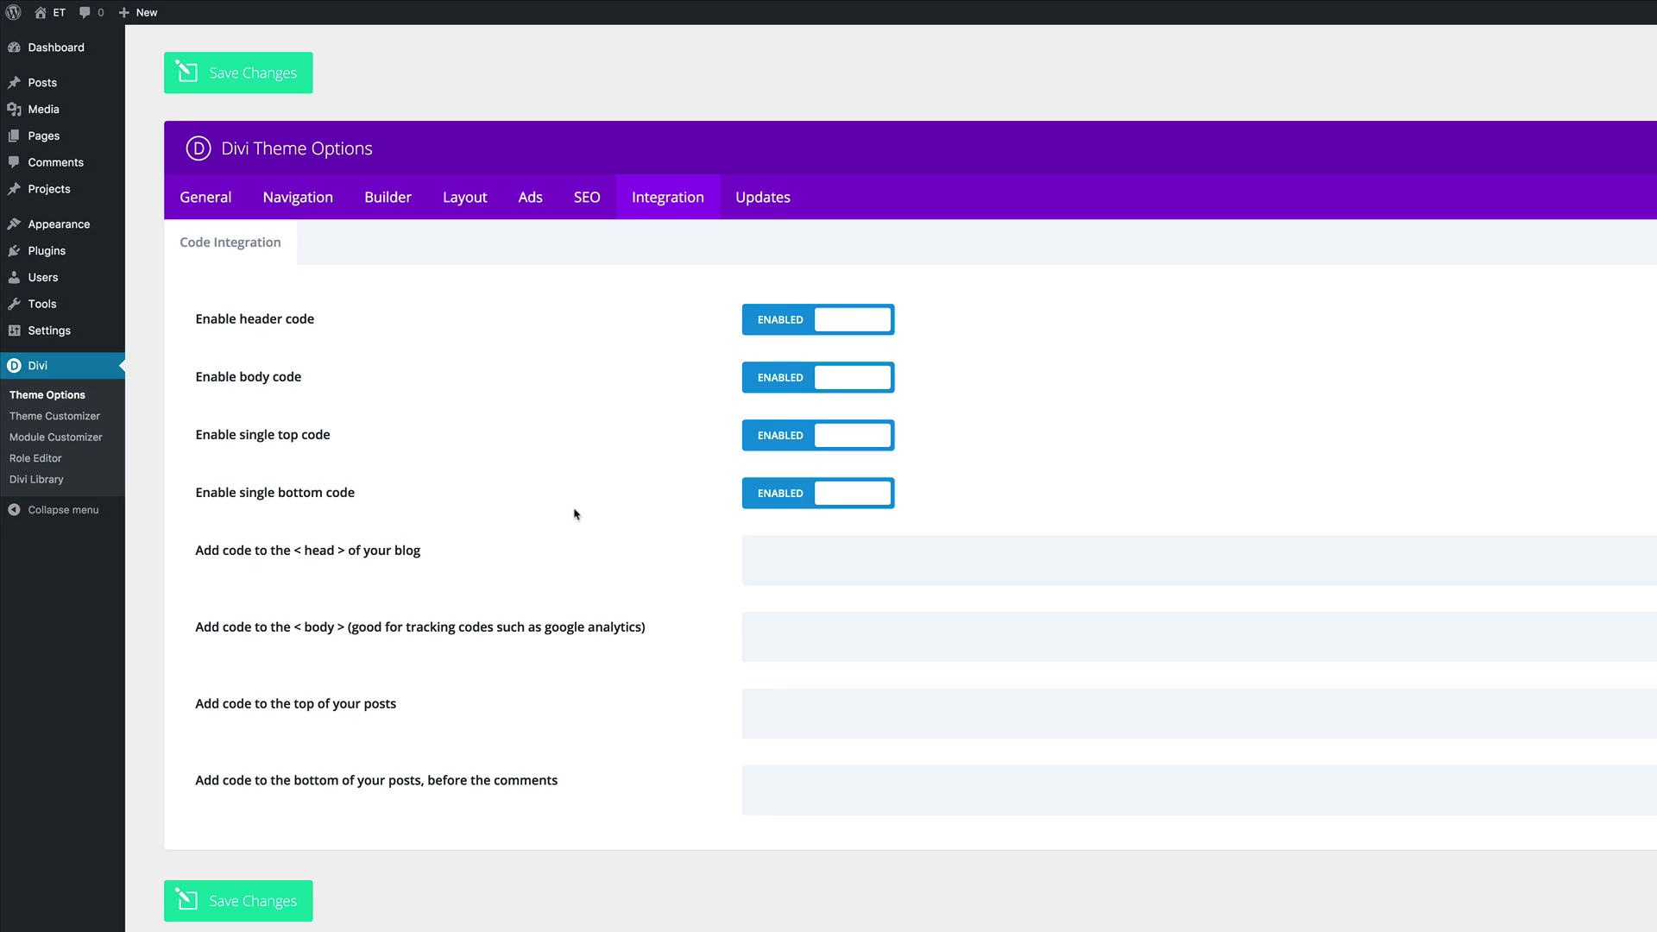
{"action": "left_click_drag", "start_coordinate": [195, 549], "coordinate": [434, 549]}
{"action": "left_click", "coordinate": [775, 539]}
{"action": "type", "text": "<script type=\"text/javascript\"> jQuery(function($){ $(\".et_pb_contact_form_label\").remove(); $(\"#et_pb_signup_firstname\").val(\"*\"); $(\"#et_pb_signup_email\").val(\"\"); $(\"#et_pb_signup_email\").attr(\"placeholder\", \"Email address\"); }); </script>"}
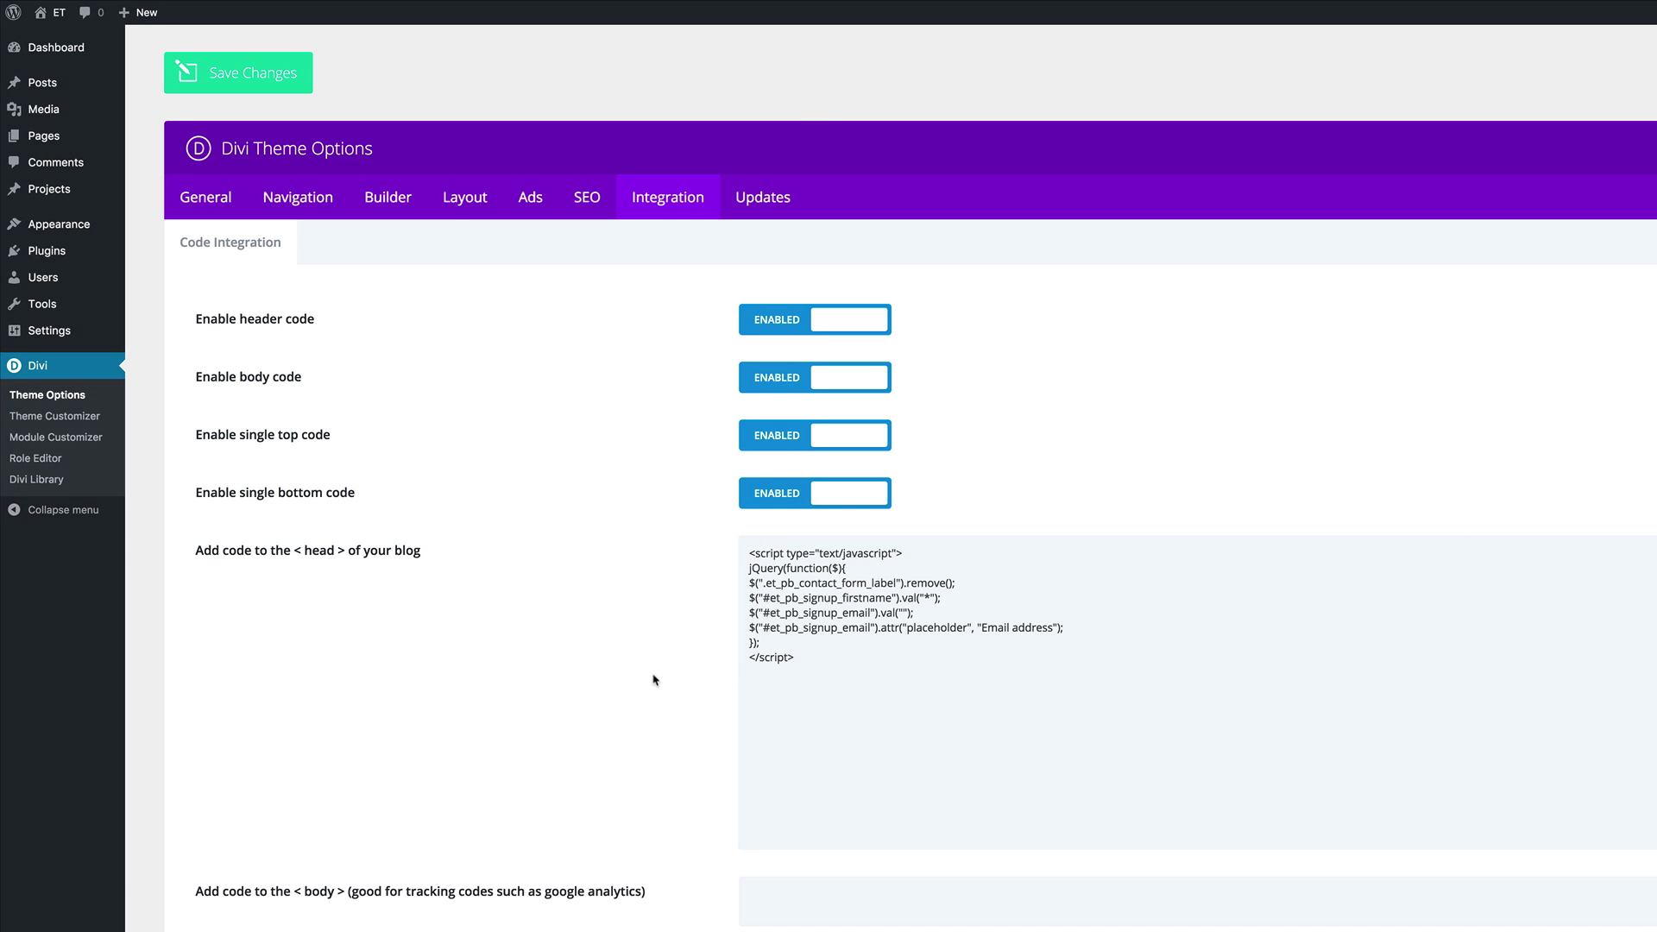
{"action": "scroll", "coordinate": [654, 679], "scroll_direction": "down", "scroll_amount": 5}
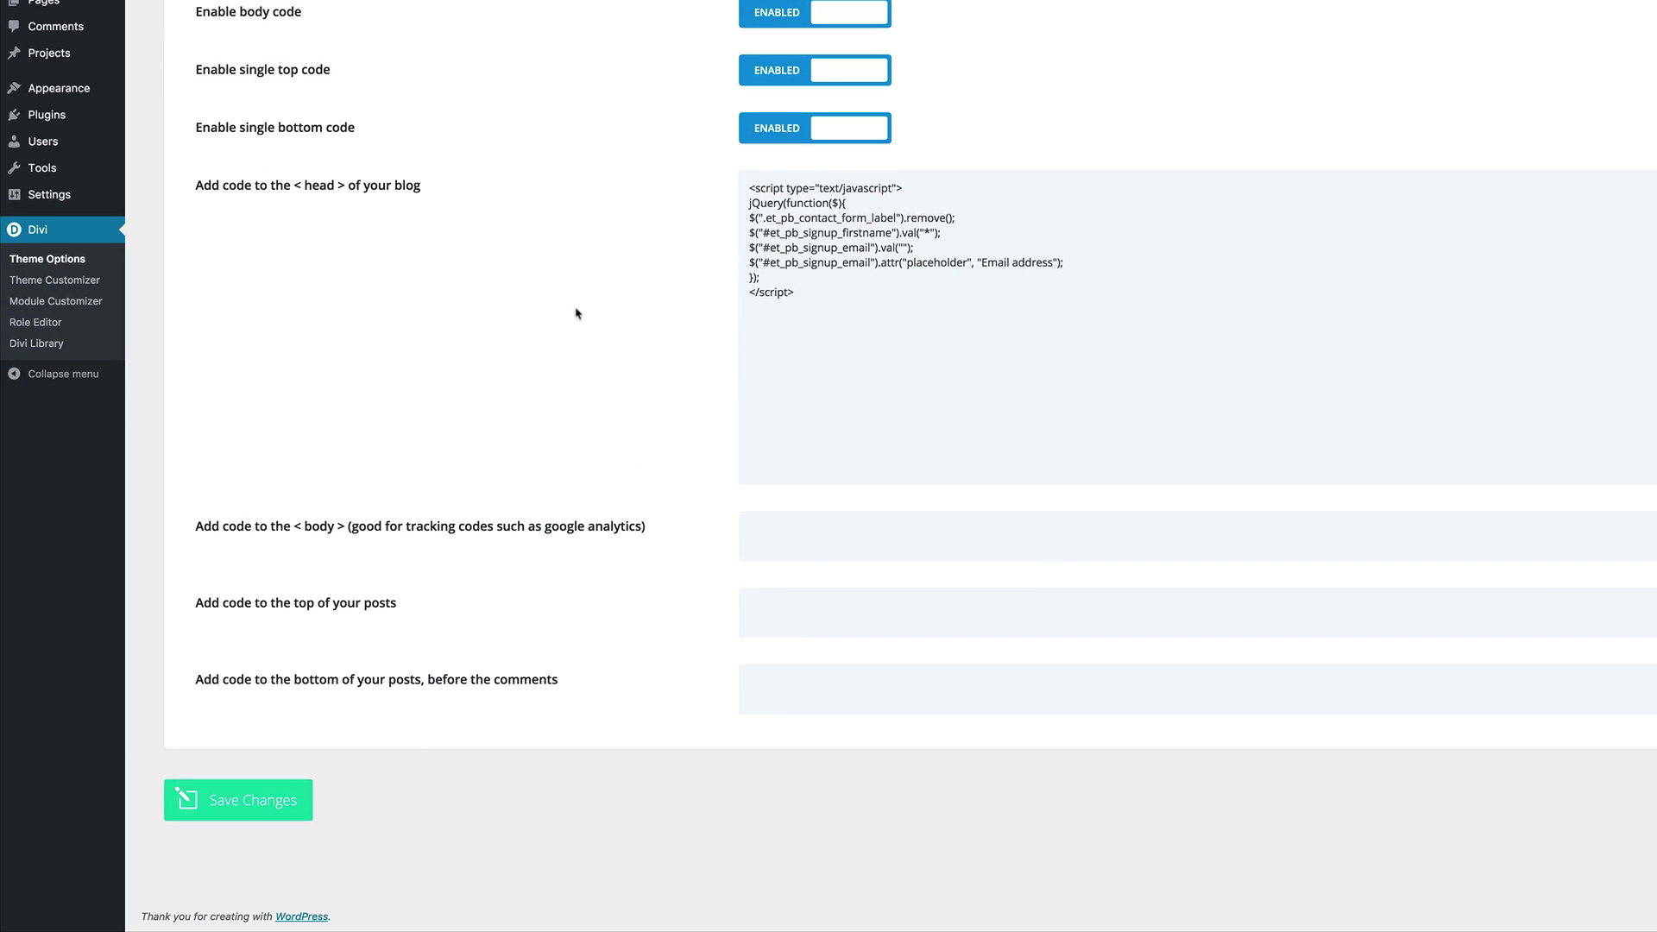